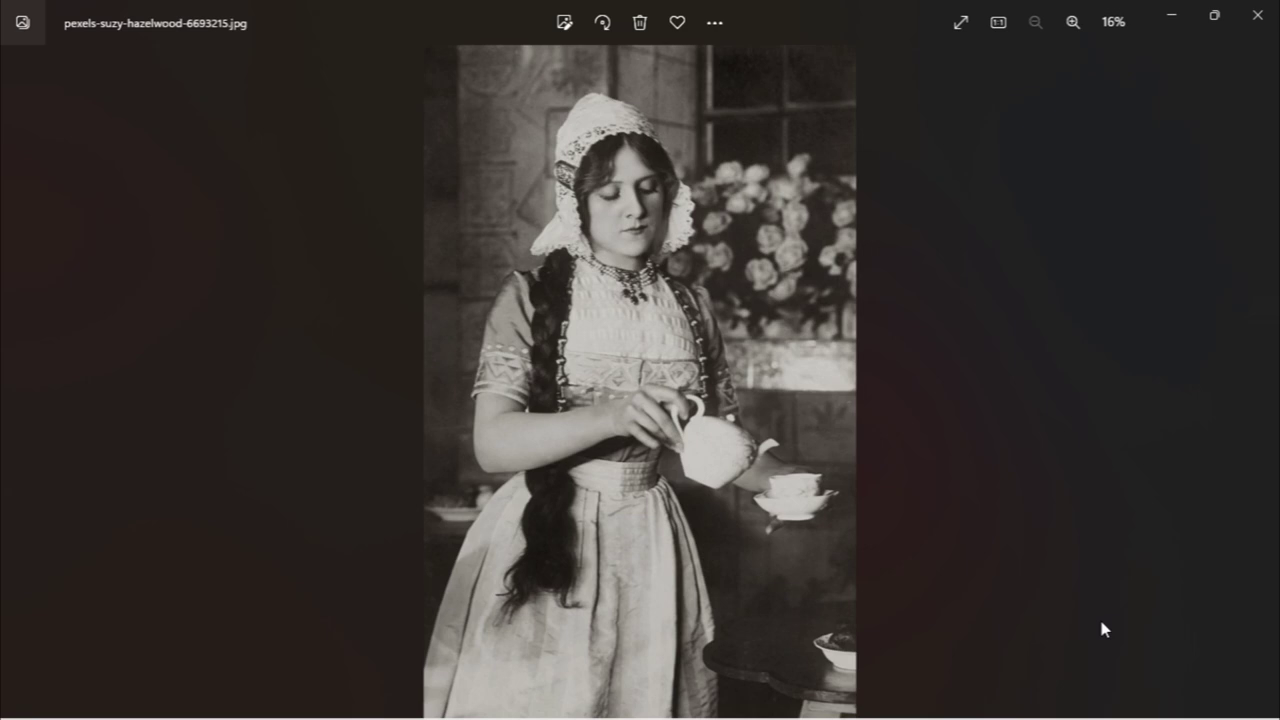
# Advance past the city river, guitar and IMG_1816-Recovered photos to the group portrait 1.jpg.
pyautogui.press('Right')
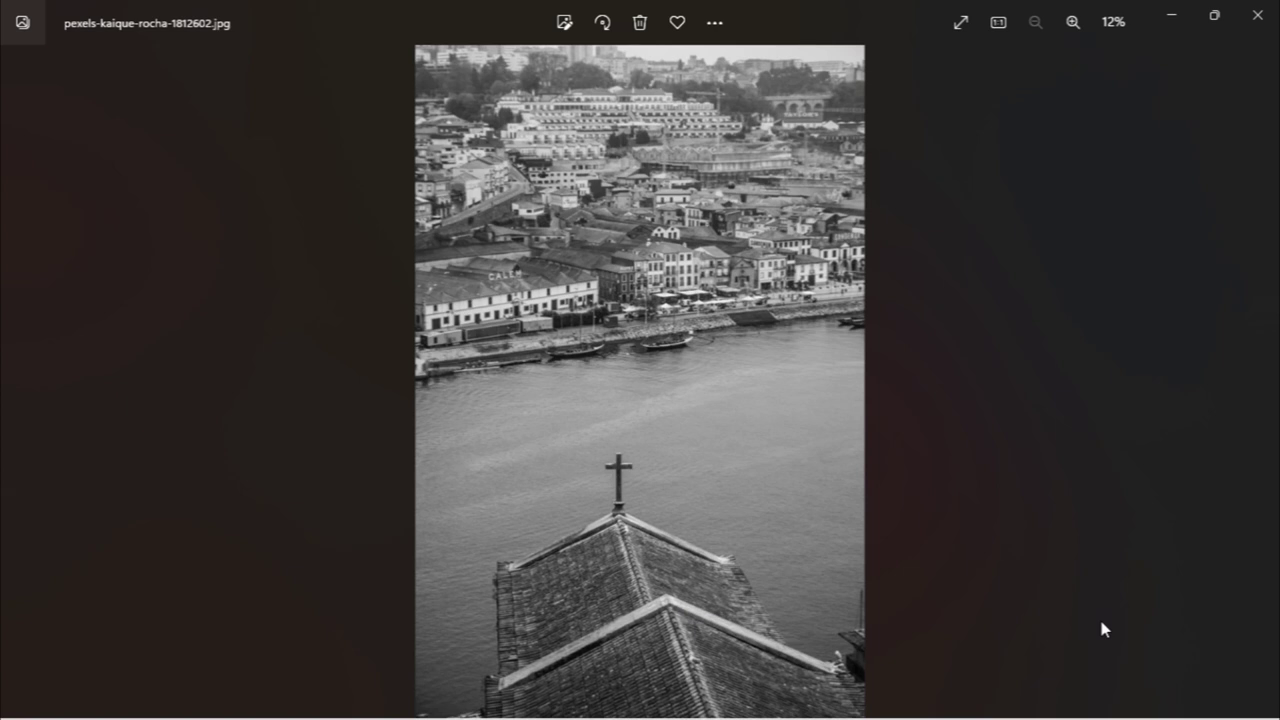
pyautogui.press('Right')
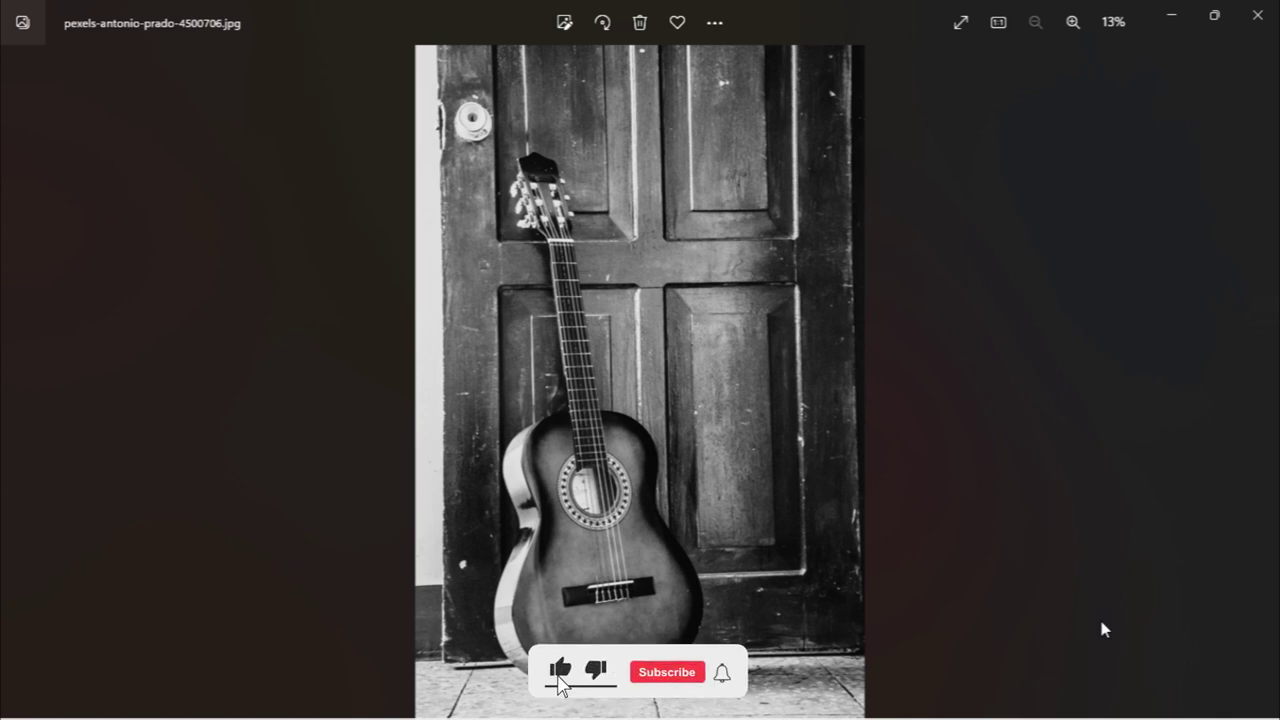
pyautogui.press('Right')
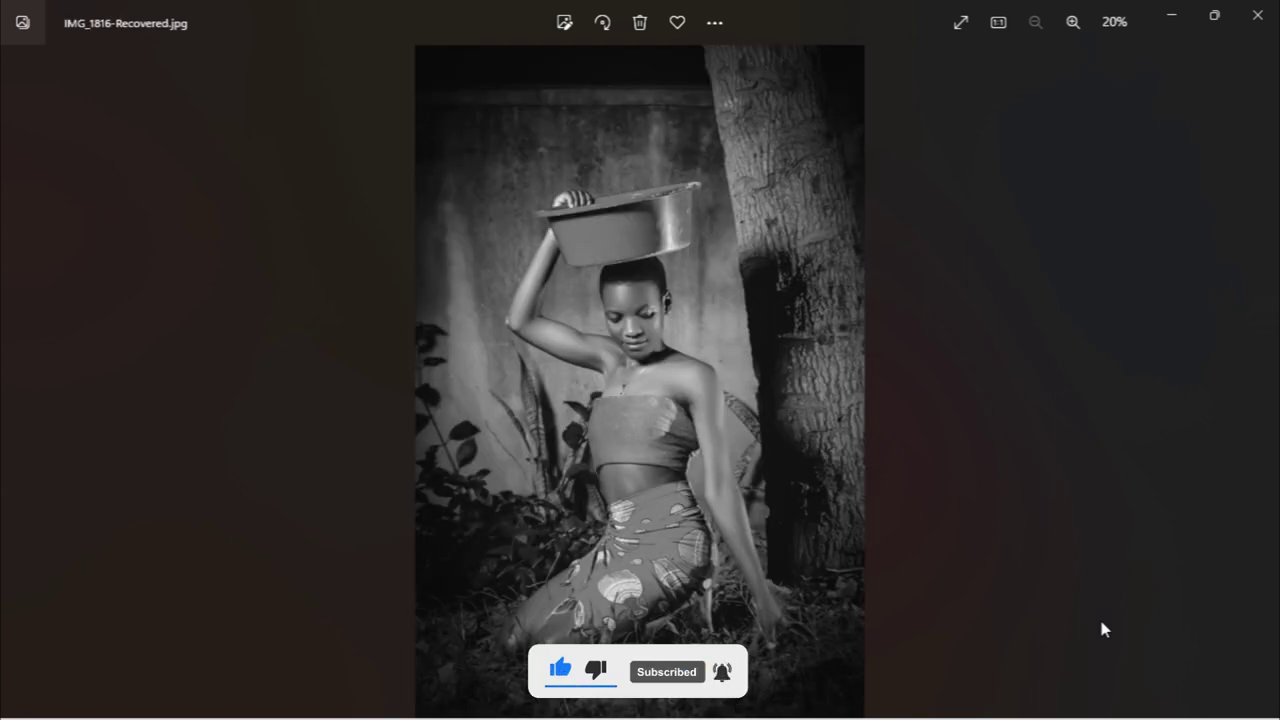
pyautogui.press('Right')
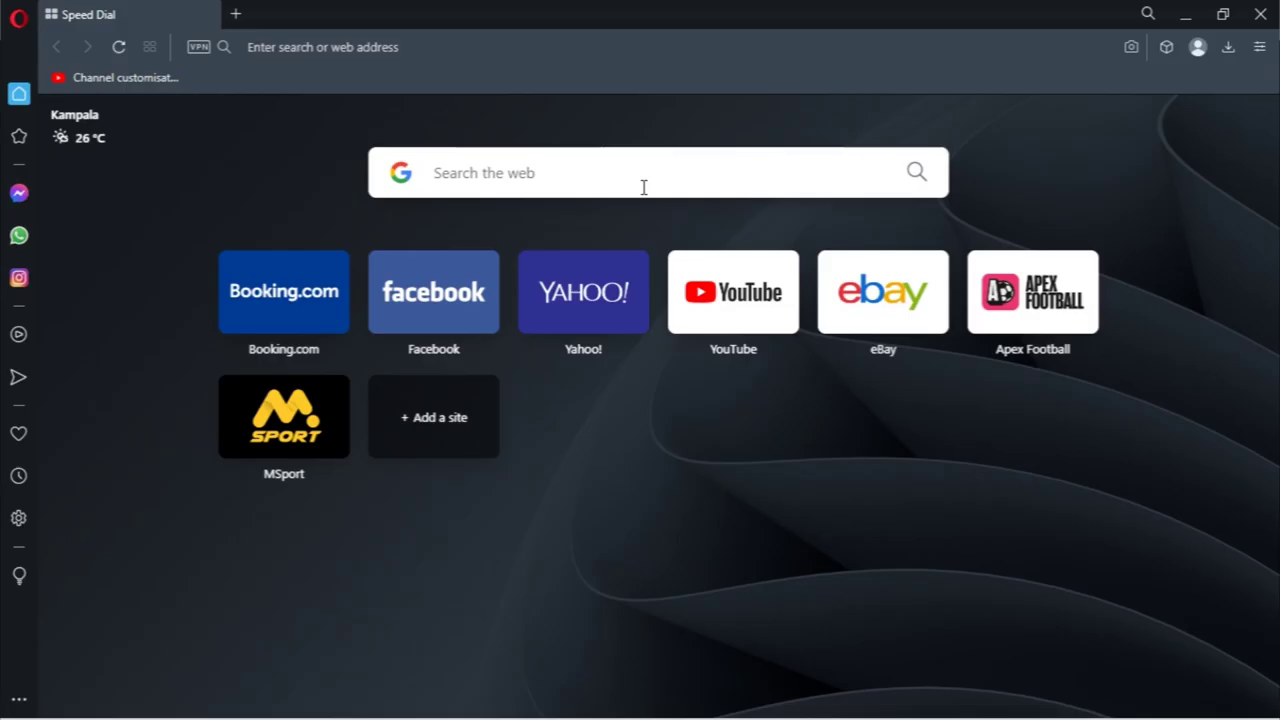
# Search Google for 'petapixel' from the Speed Dial search box.
pyautogui.write('p')
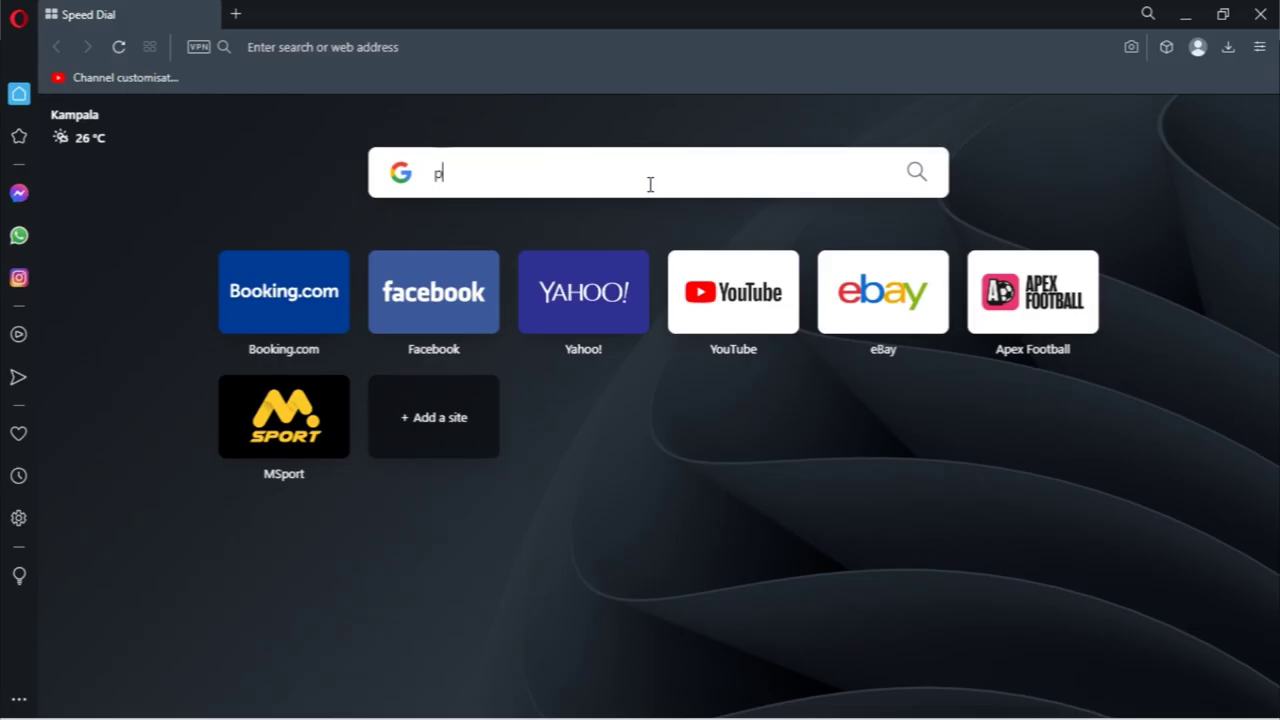
pyautogui.write('eta')
pyautogui.press('BackSpace')
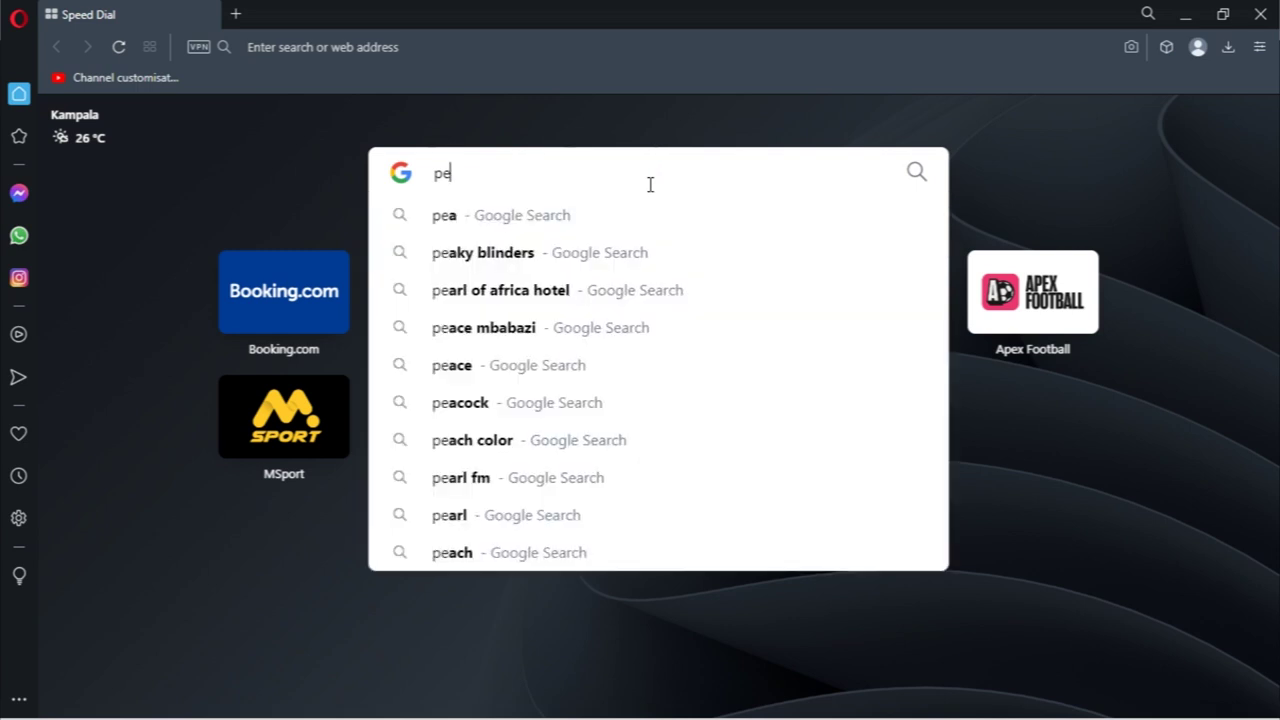
pyautogui.write('tapixel')
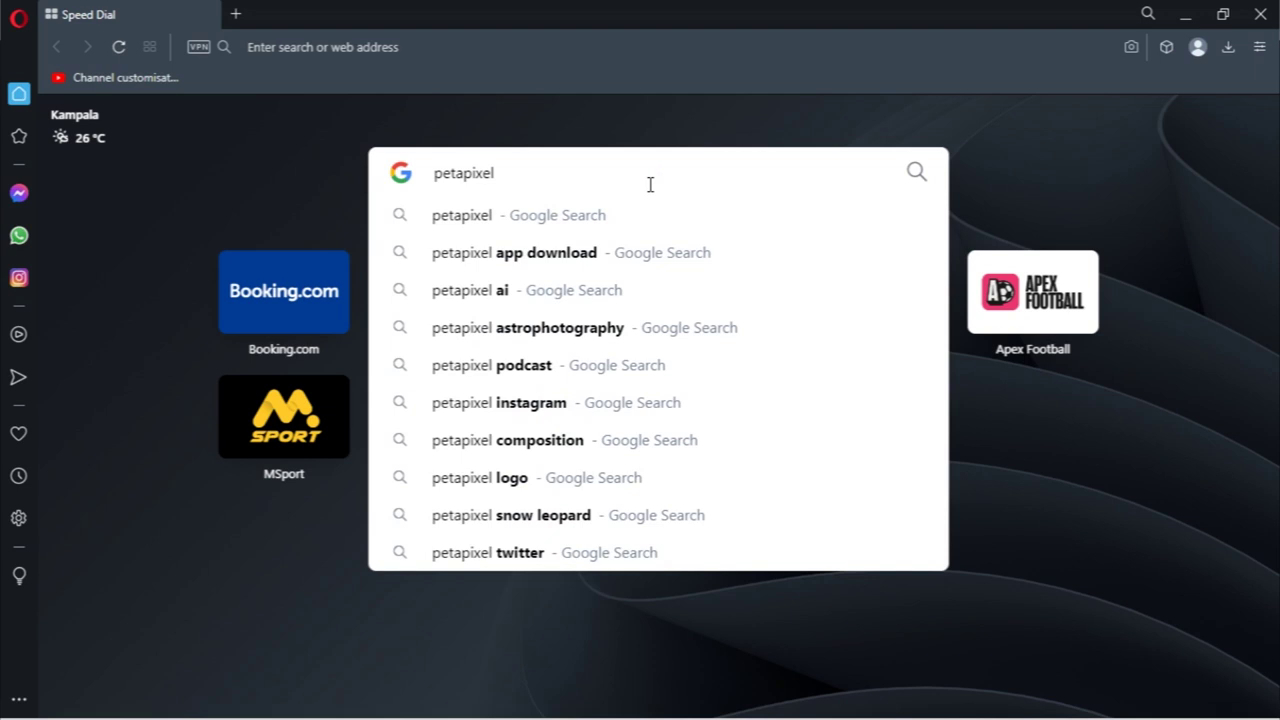
pyautogui.press('Return')
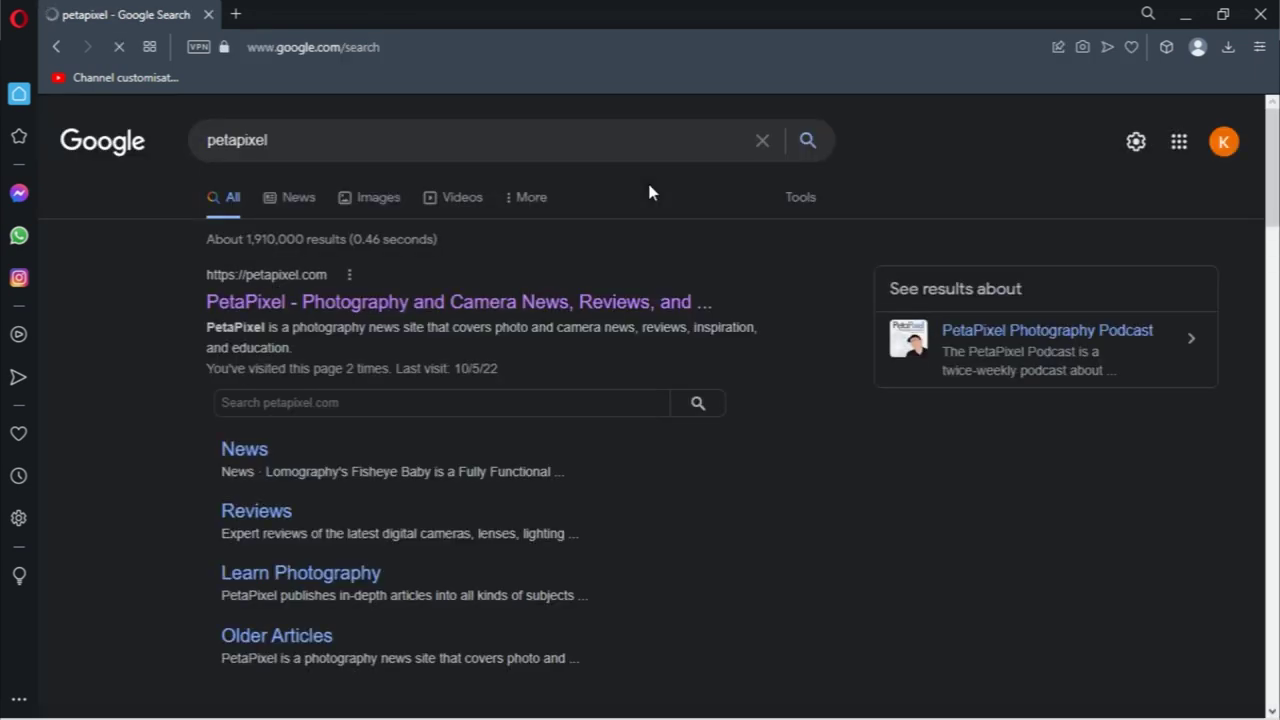
# Open the PetaPixel site and search it for 'pallete'.
pyautogui.click(310, 302)
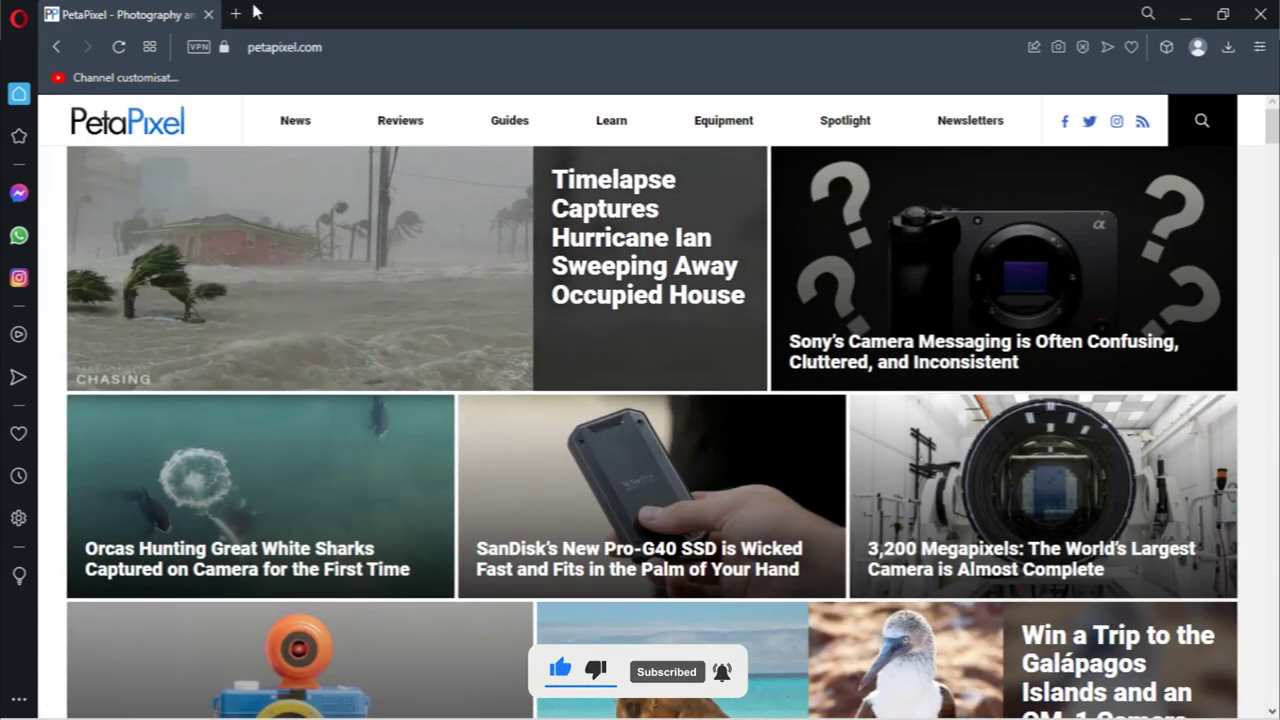
pyautogui.scroll(-2, 590, 305)
pyautogui.scroll(1, 785, 336)
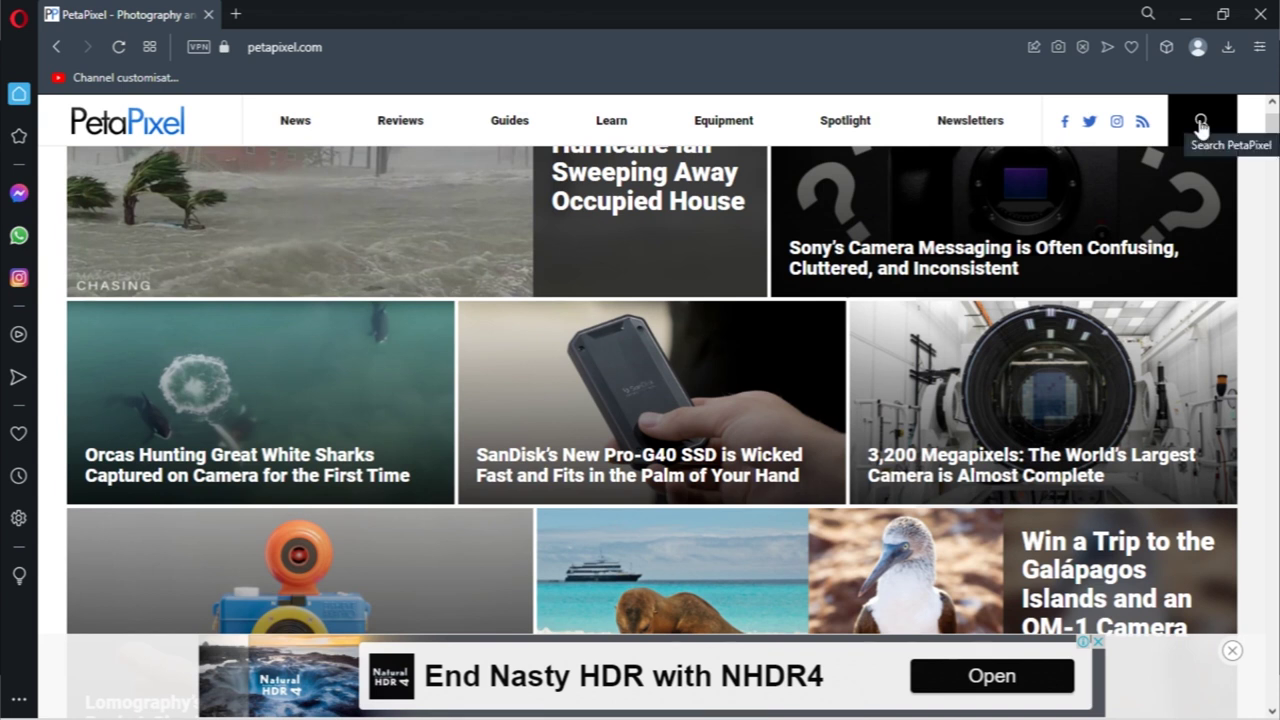
pyautogui.click(1200, 125)
pyautogui.write('p')
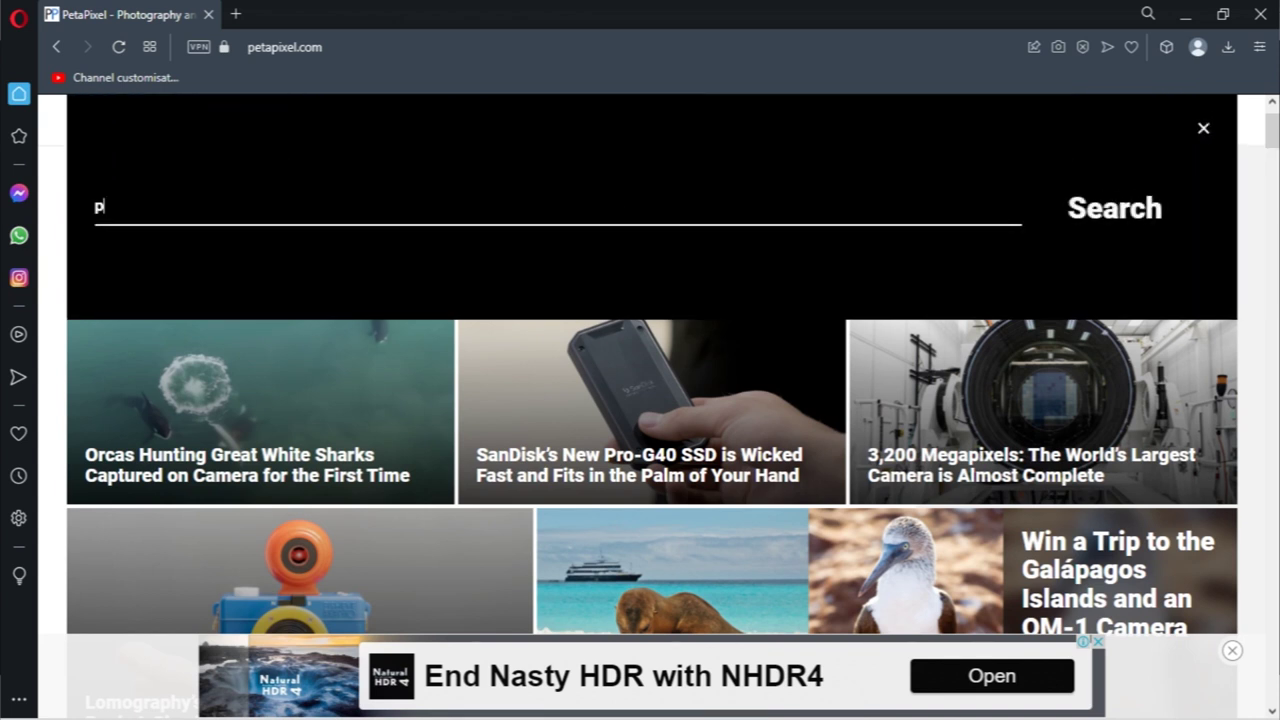
pyautogui.write('all')
pyautogui.click(229, 243)
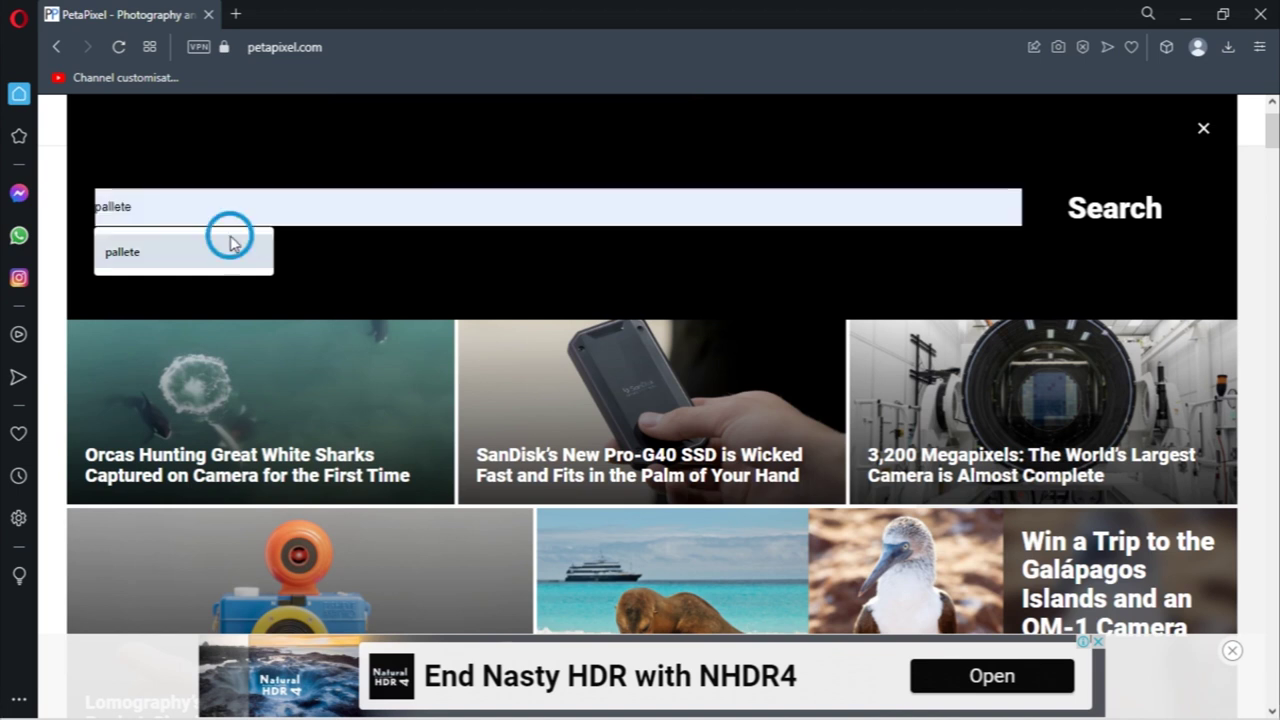
pyautogui.click(1115, 208)
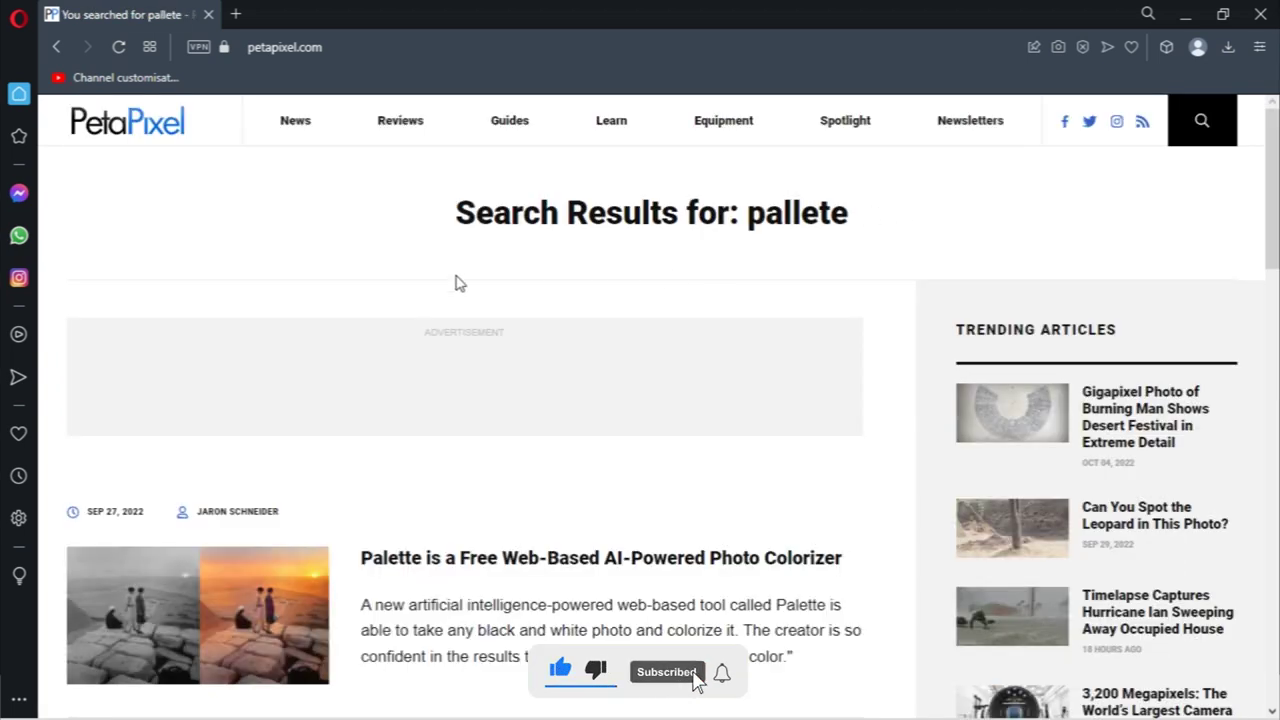
# Find the Palette colorizer article in the search results and open it.
pyautogui.scroll(-1, 457, 281)
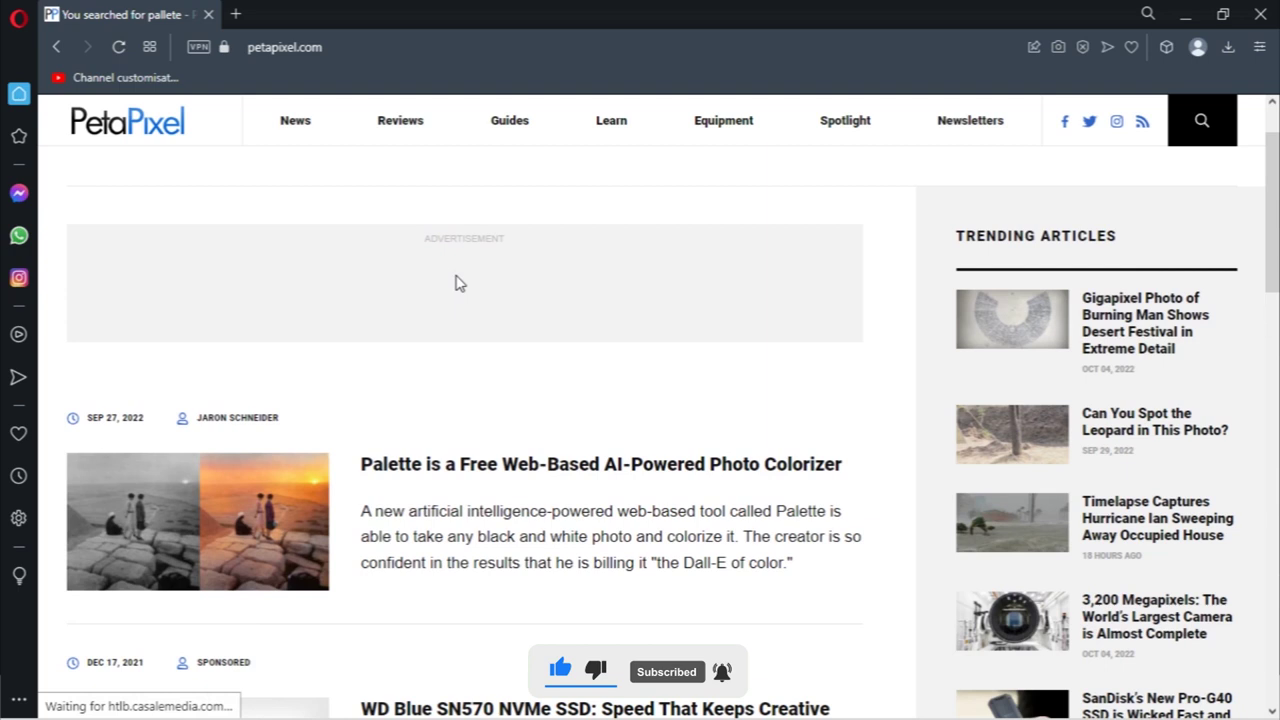
pyautogui.scroll(-1, 397, 392)
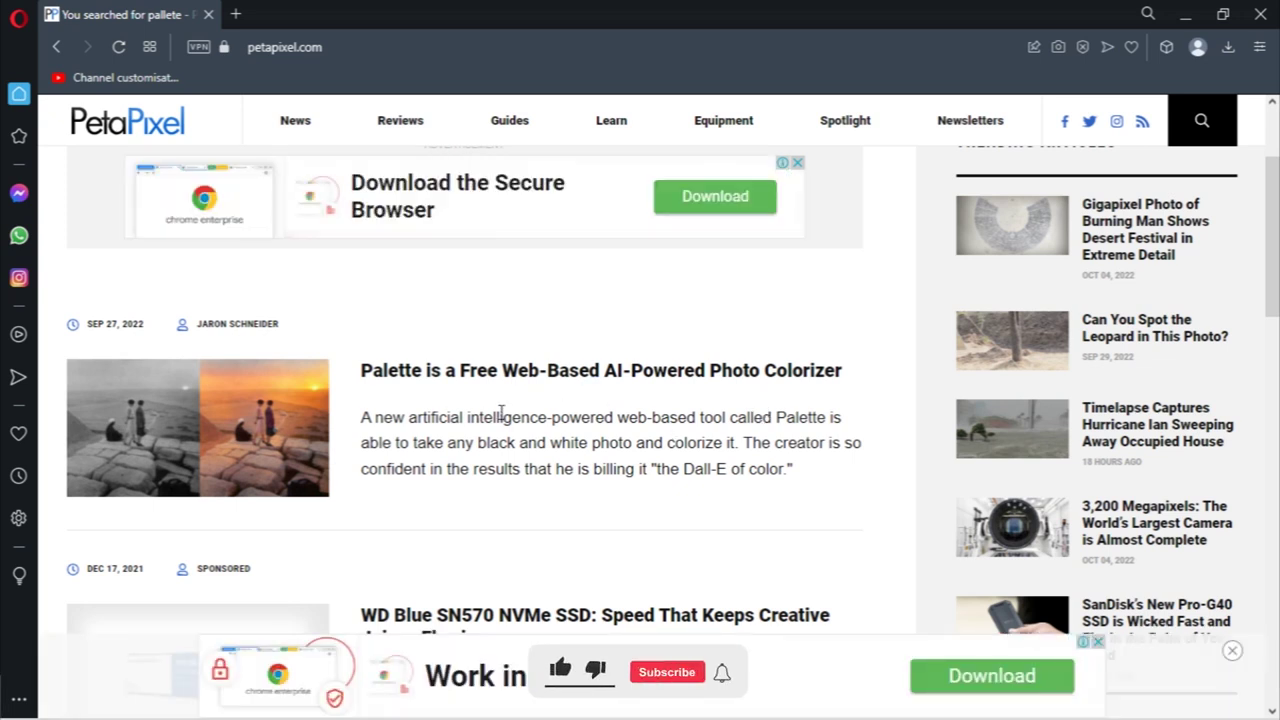
pyautogui.scroll(-1, 501, 412)
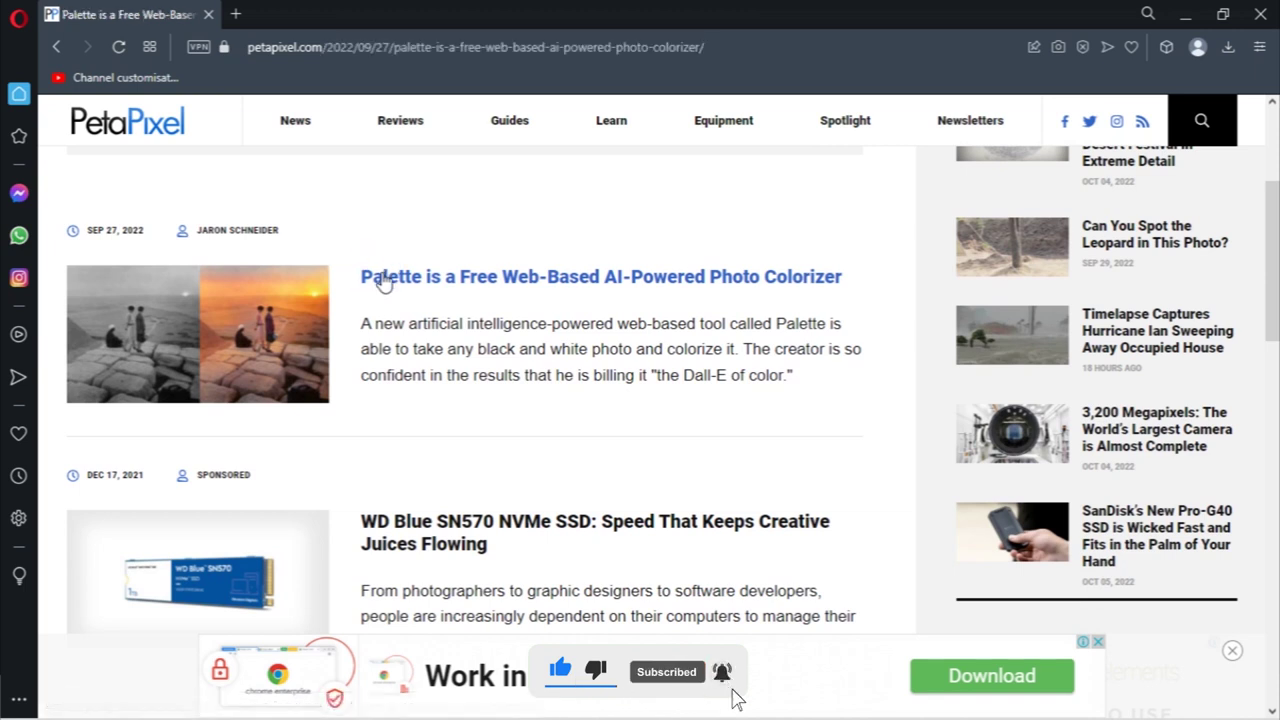
pyautogui.click(383, 280)
# Look over the article's before-and-after photo, then open the Palette website in a new tab.
pyautogui.scroll(-3, 576, 370)
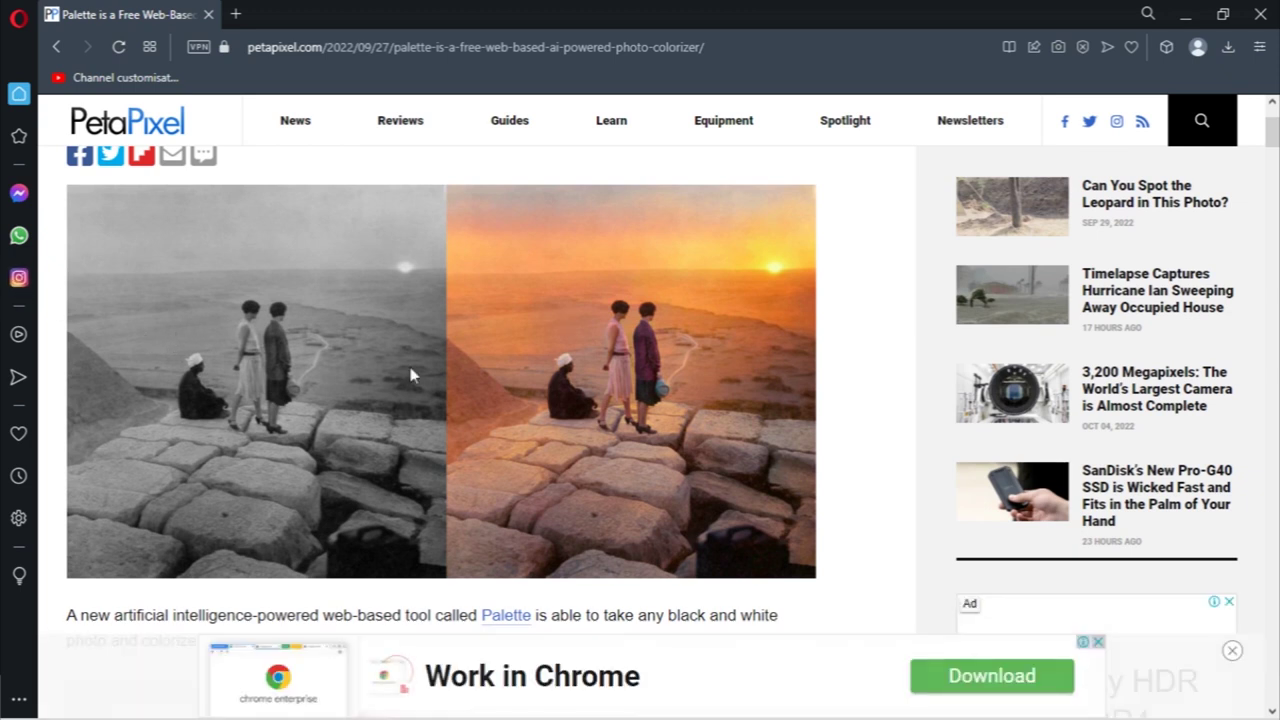
pyautogui.scroll(-4, 826, 318)
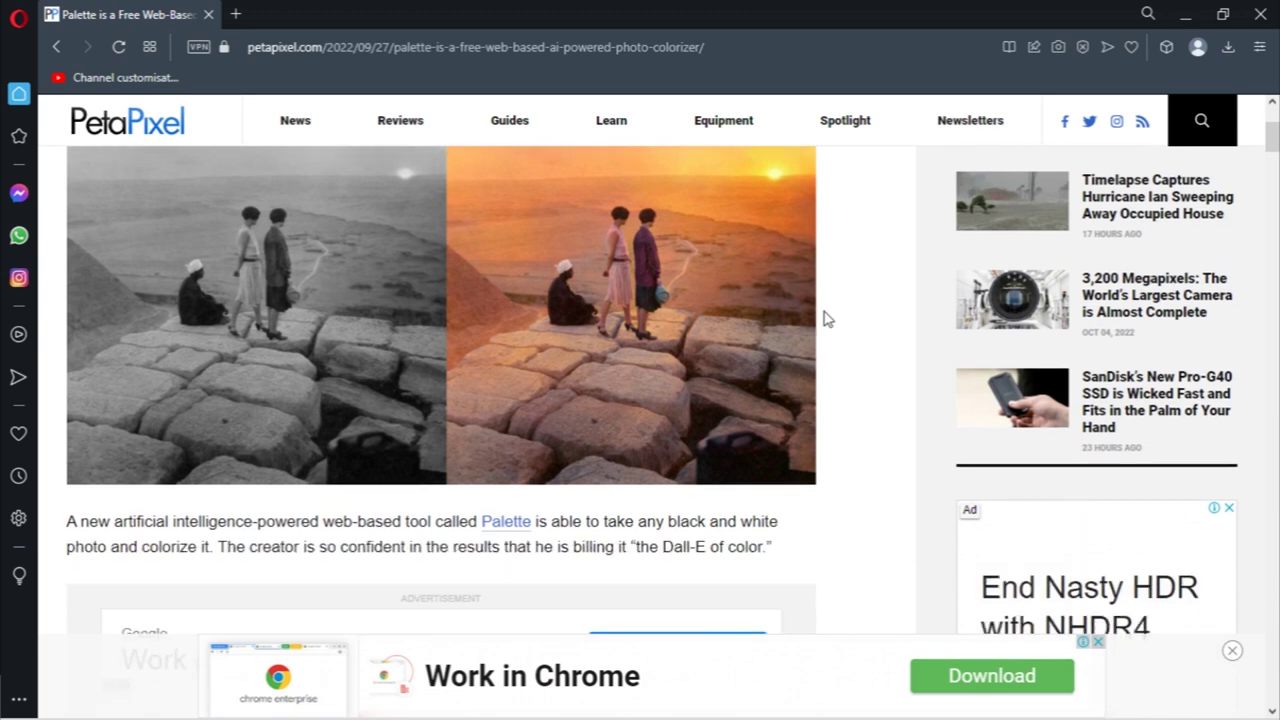
pyautogui.scroll(2, 826, 318)
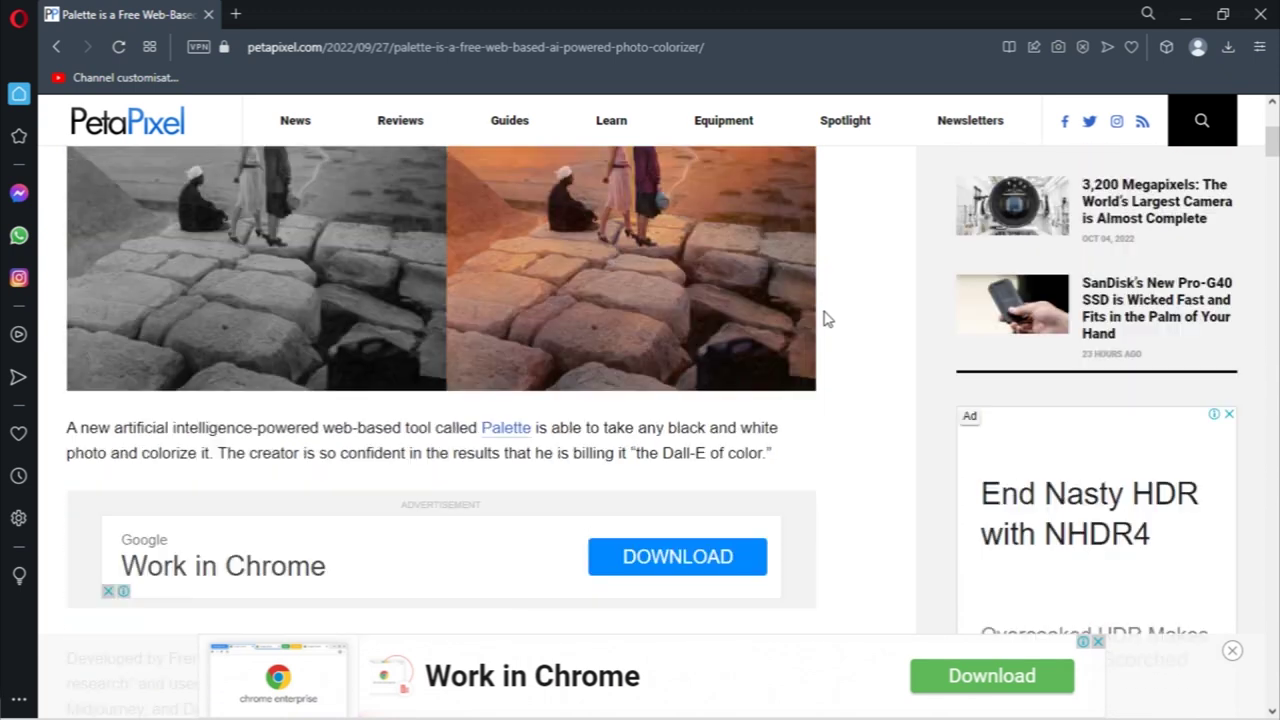
pyautogui.scroll(2, 777, 326)
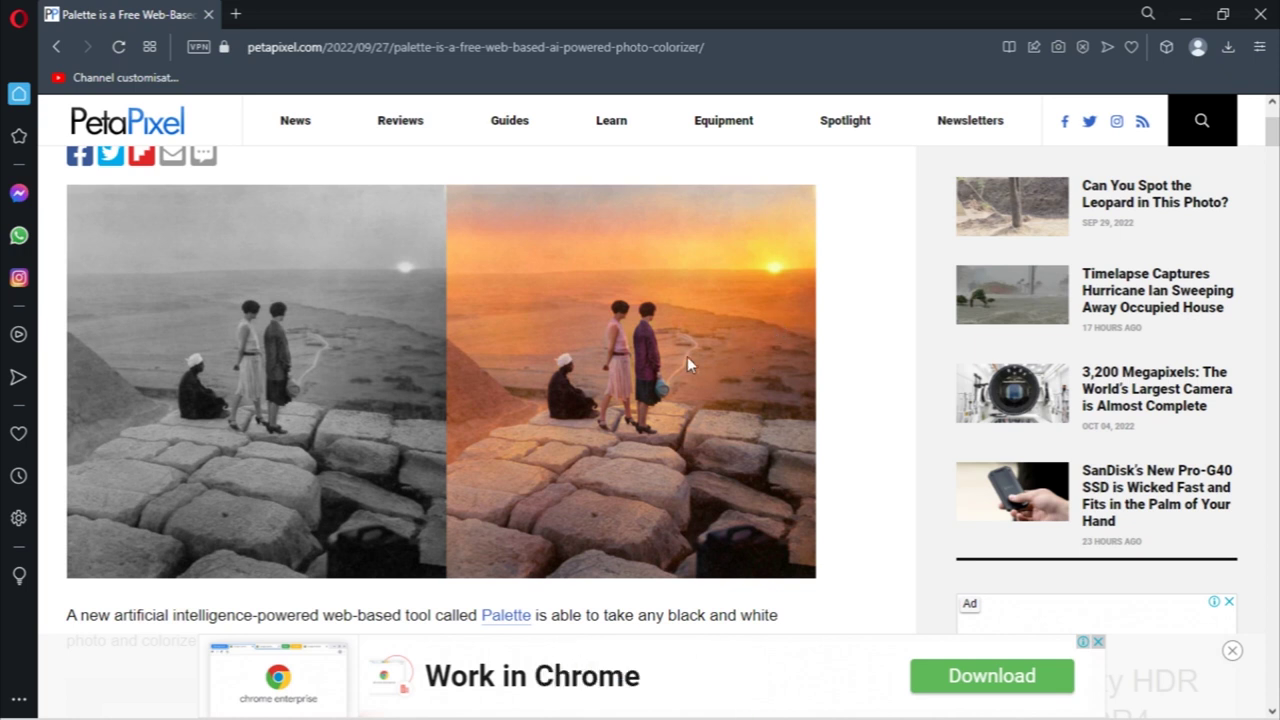
pyautogui.scroll(-1, 645, 378)
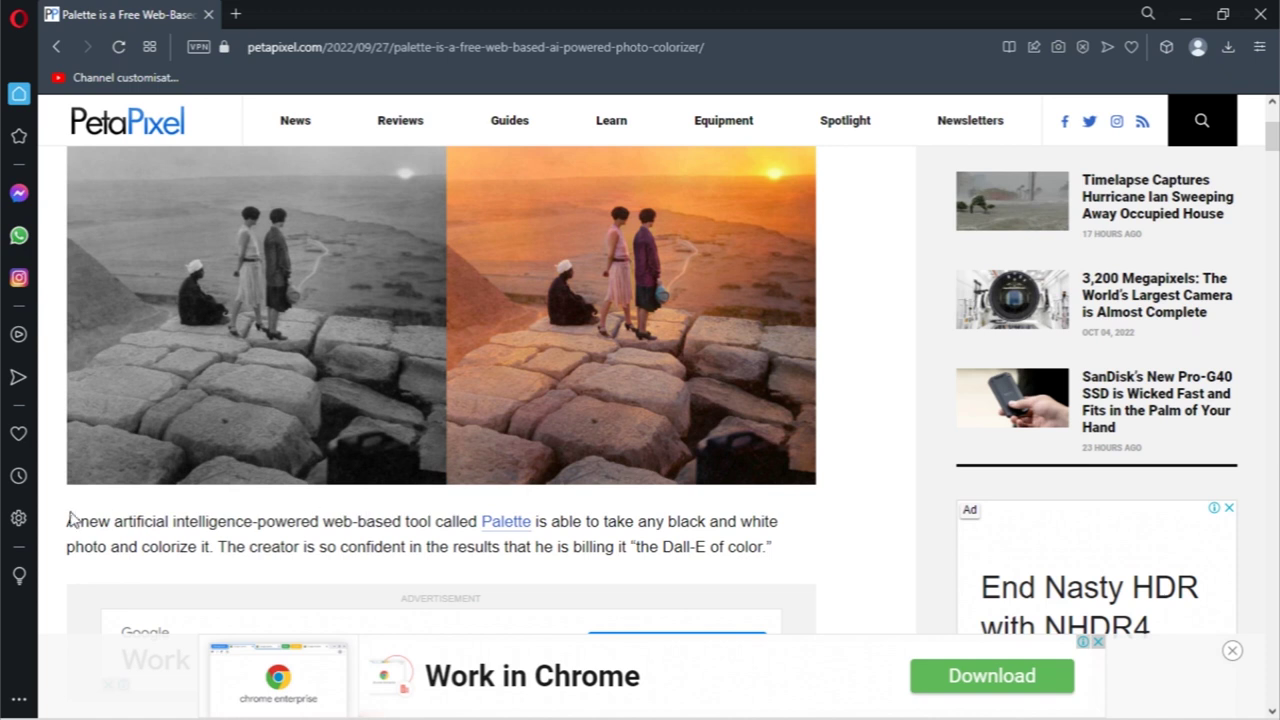
pyautogui.click(509, 523)
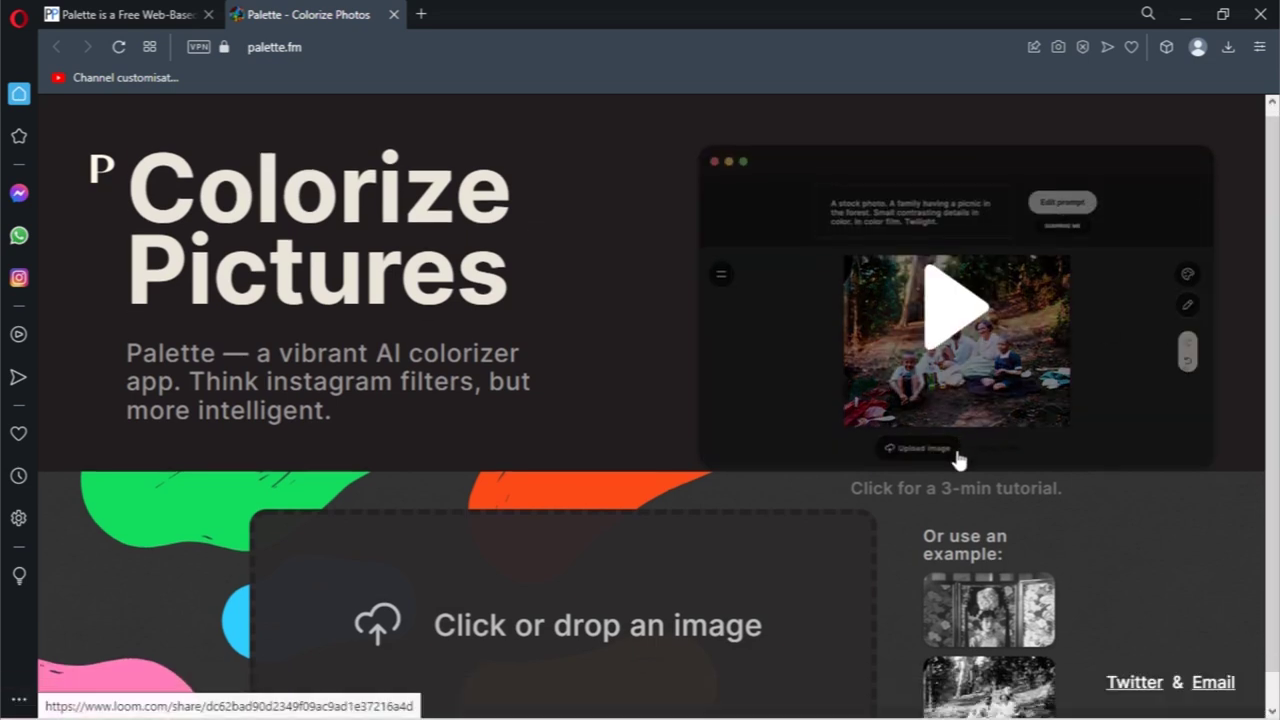
# Start an image upload on palette.fm and choose to browse all files on the computer.
pyautogui.scroll(-1, 958, 452)
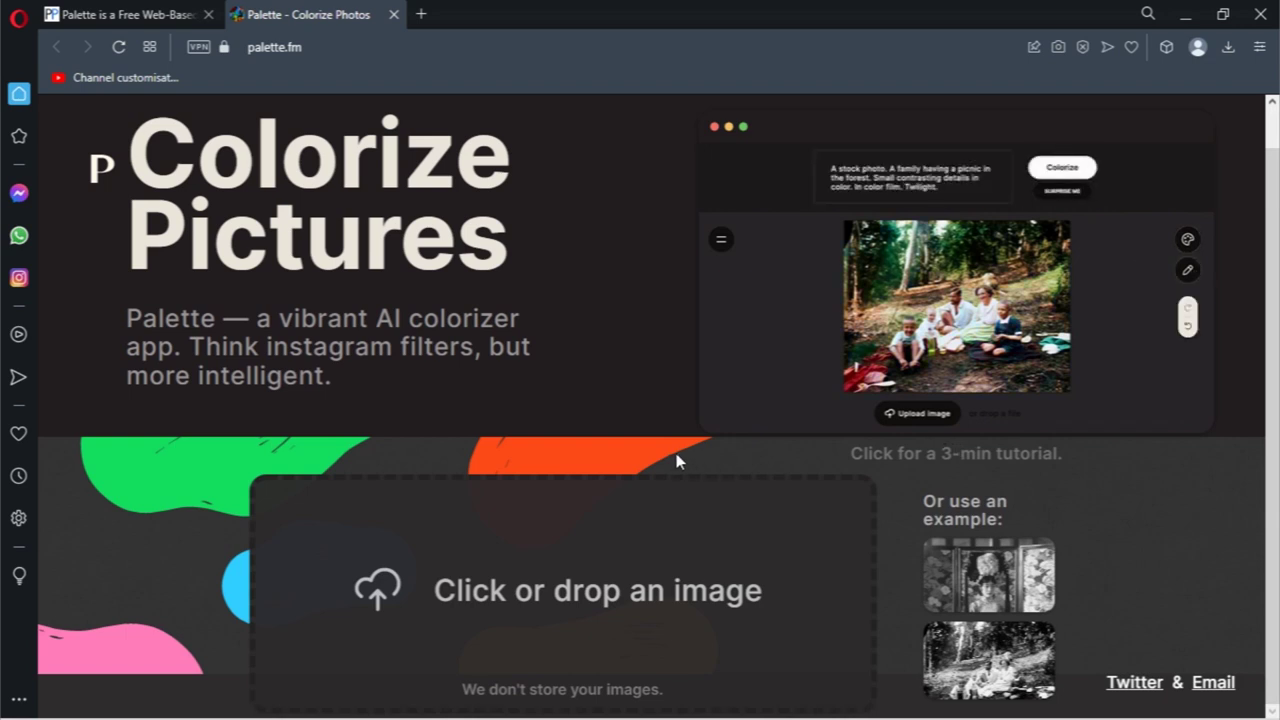
pyautogui.click(556, 582)
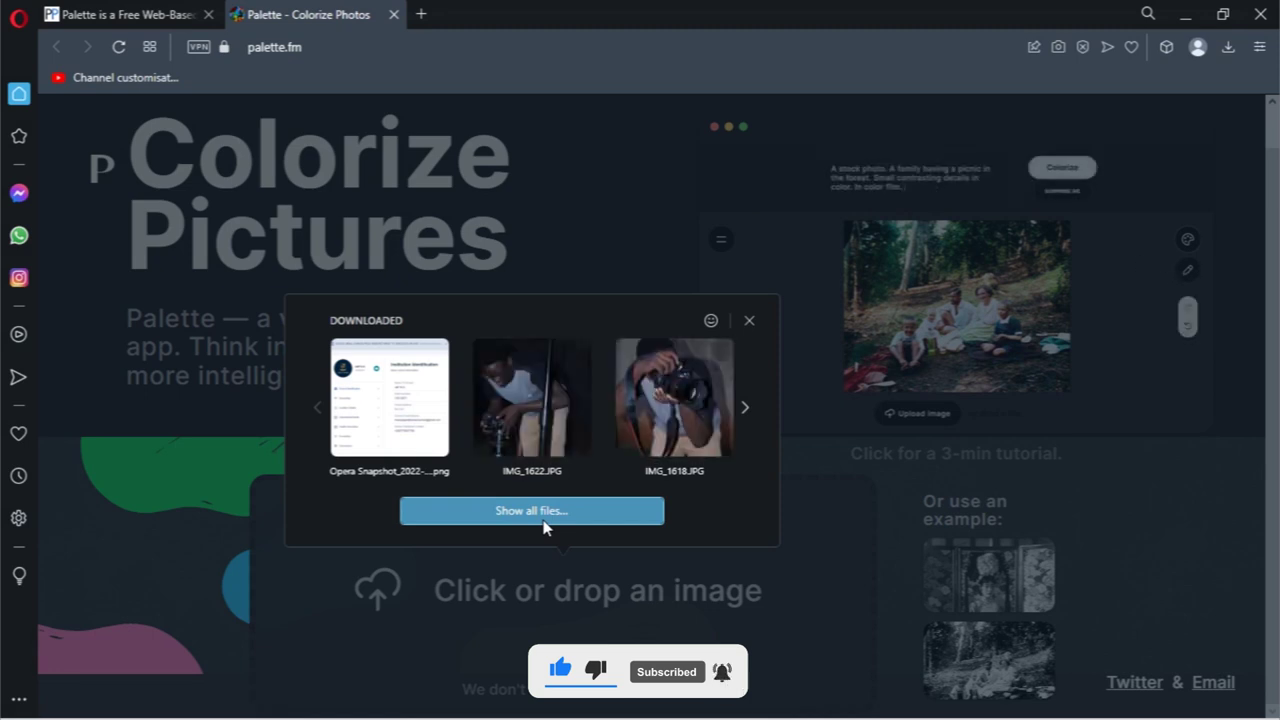
pyautogui.click(548, 524)
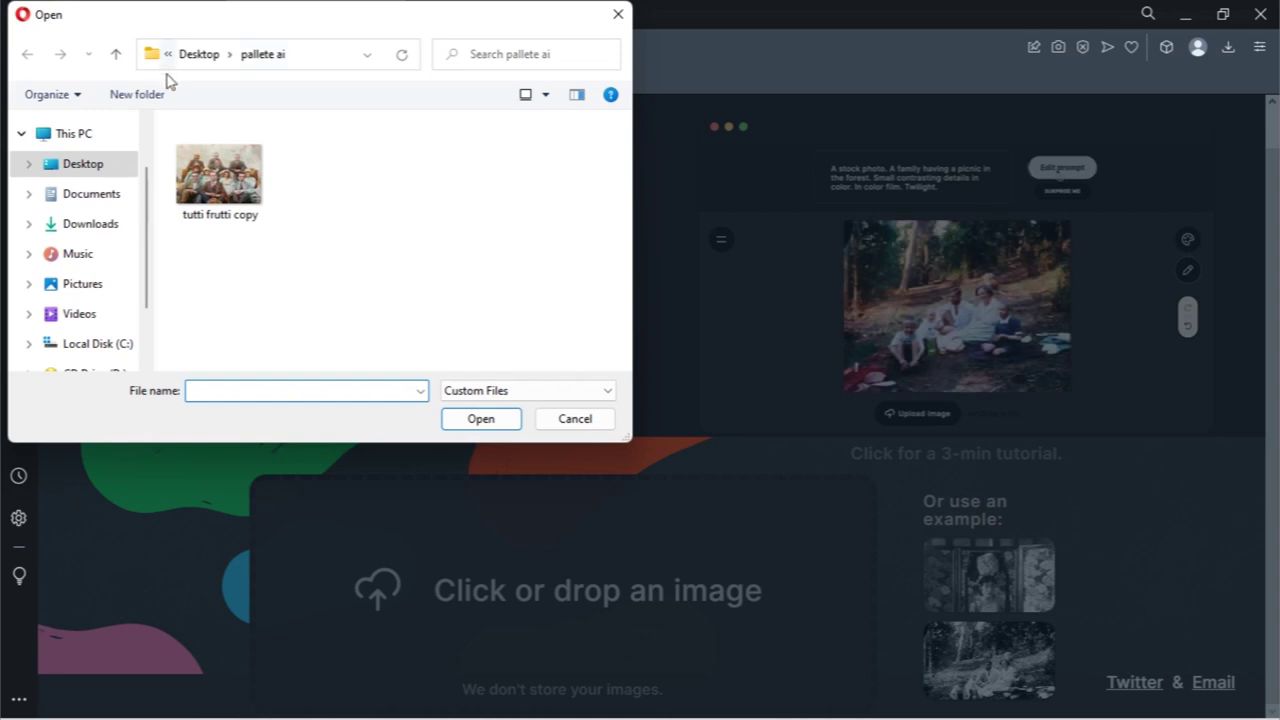
# Upload the photo '1' from the Desktop's 'old' folder to Palette.
pyautogui.click(103, 166)
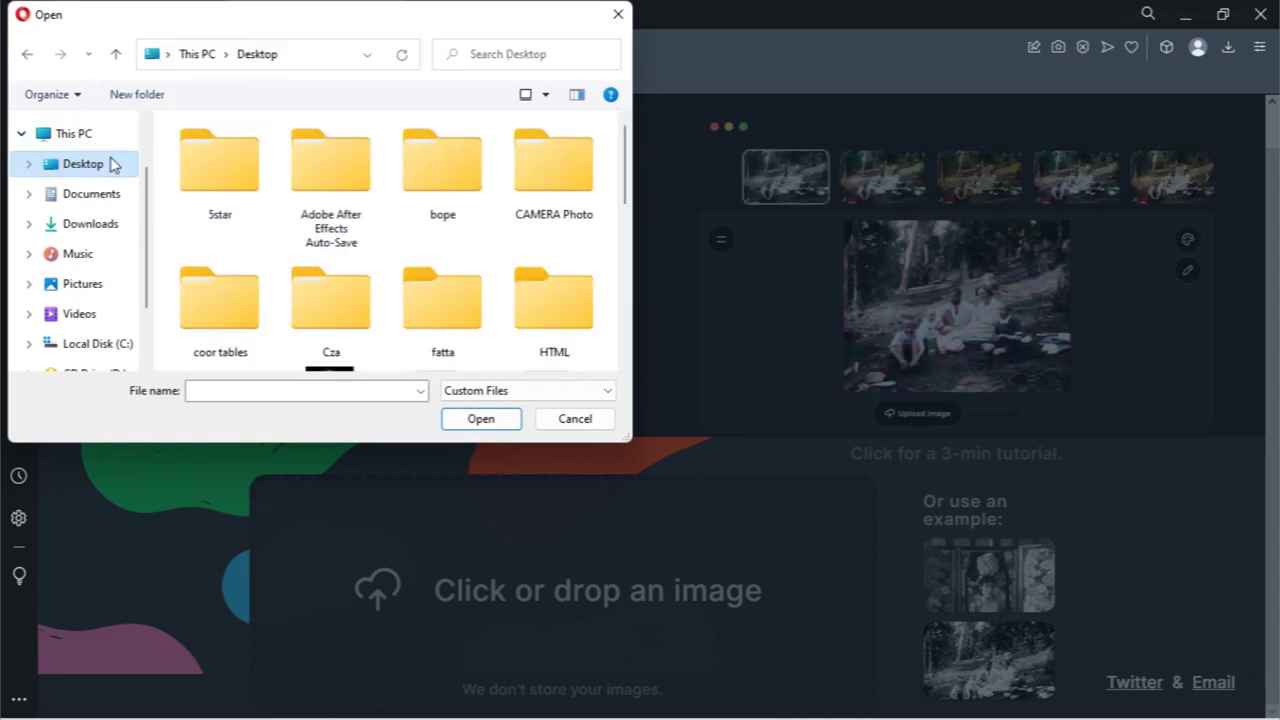
pyautogui.scroll(-2, 448, 192)
pyautogui.scroll(-4, 455, 193)
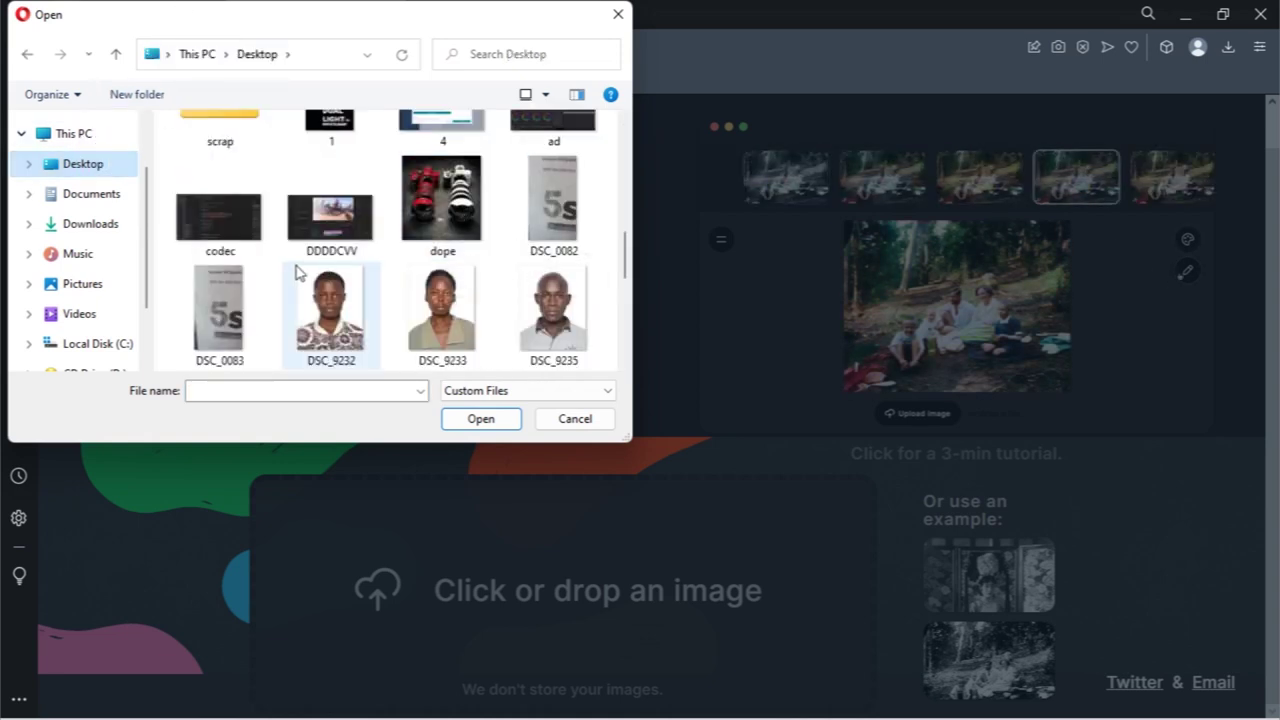
pyautogui.scroll(5, 296, 273)
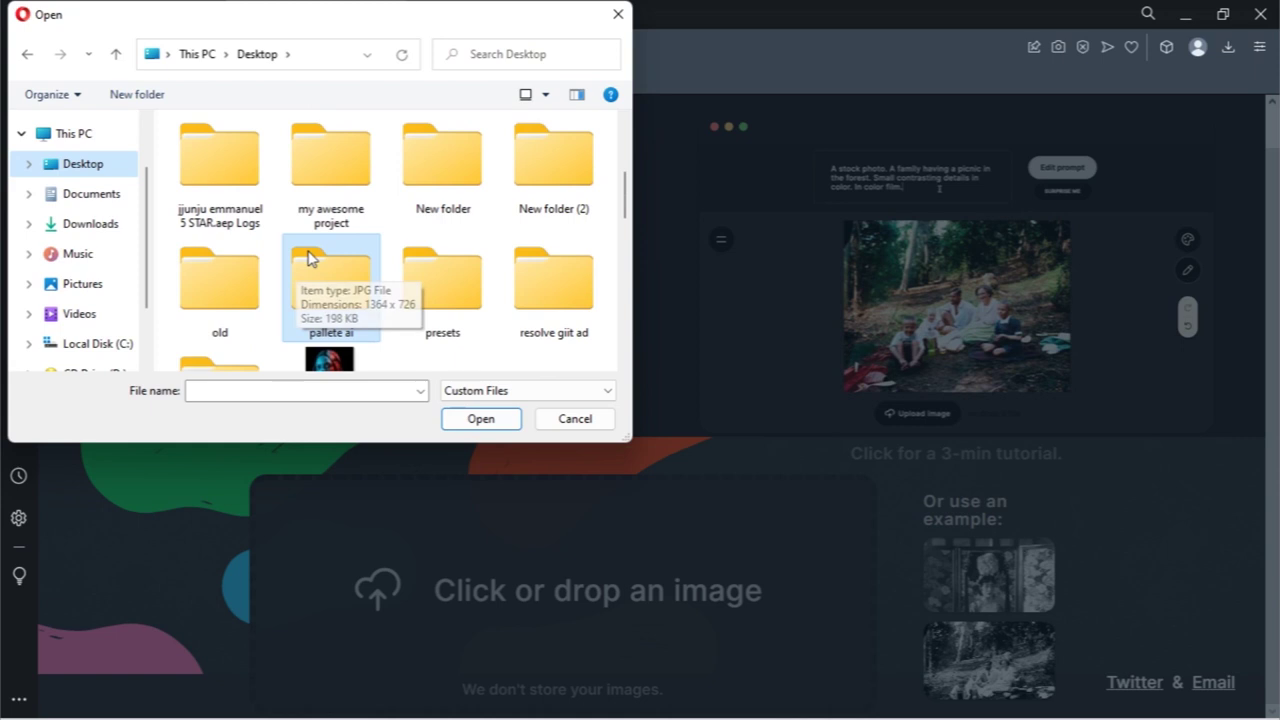
pyautogui.click(244, 277)
pyautogui.doubleClick(241, 277)
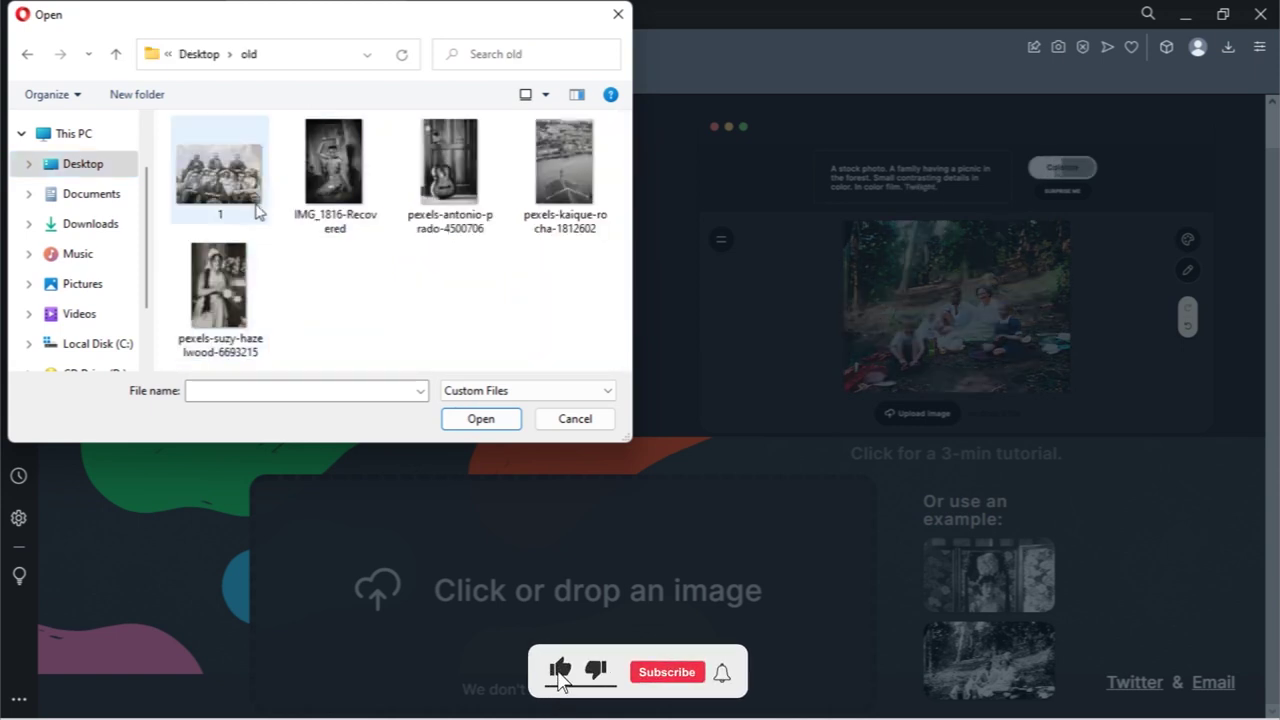
pyautogui.click(228, 185)
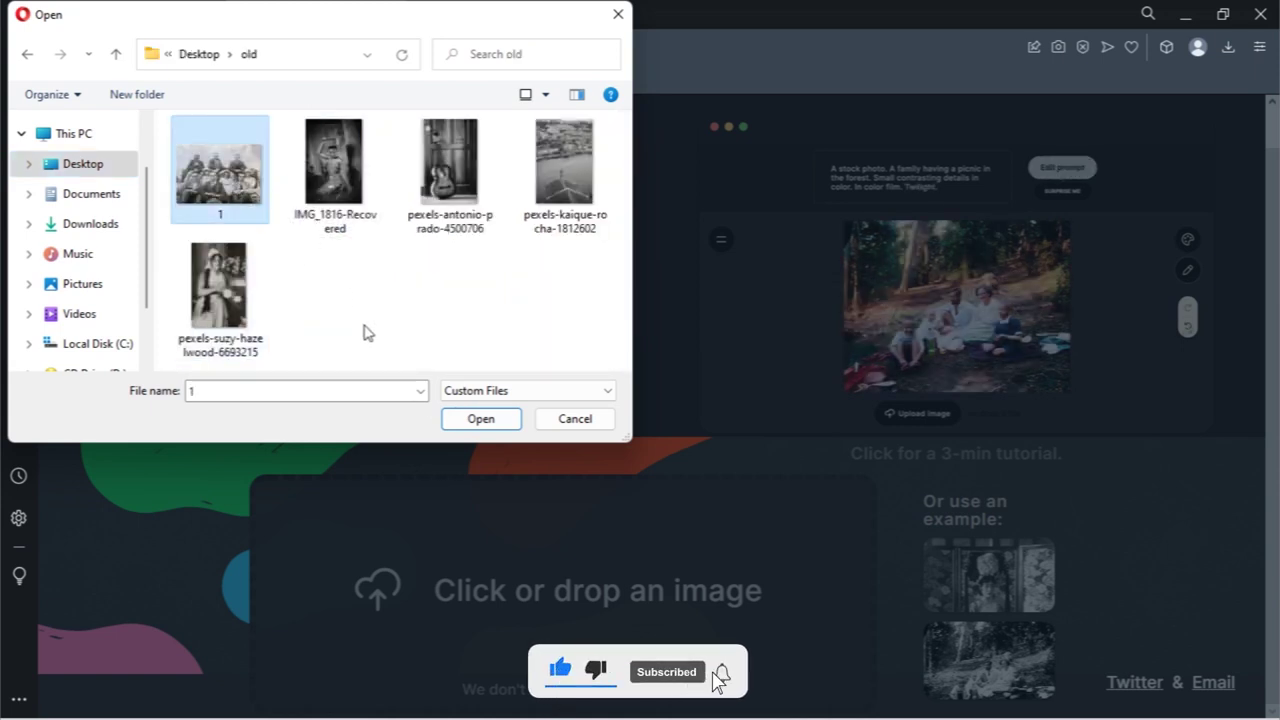
pyautogui.click(478, 420)
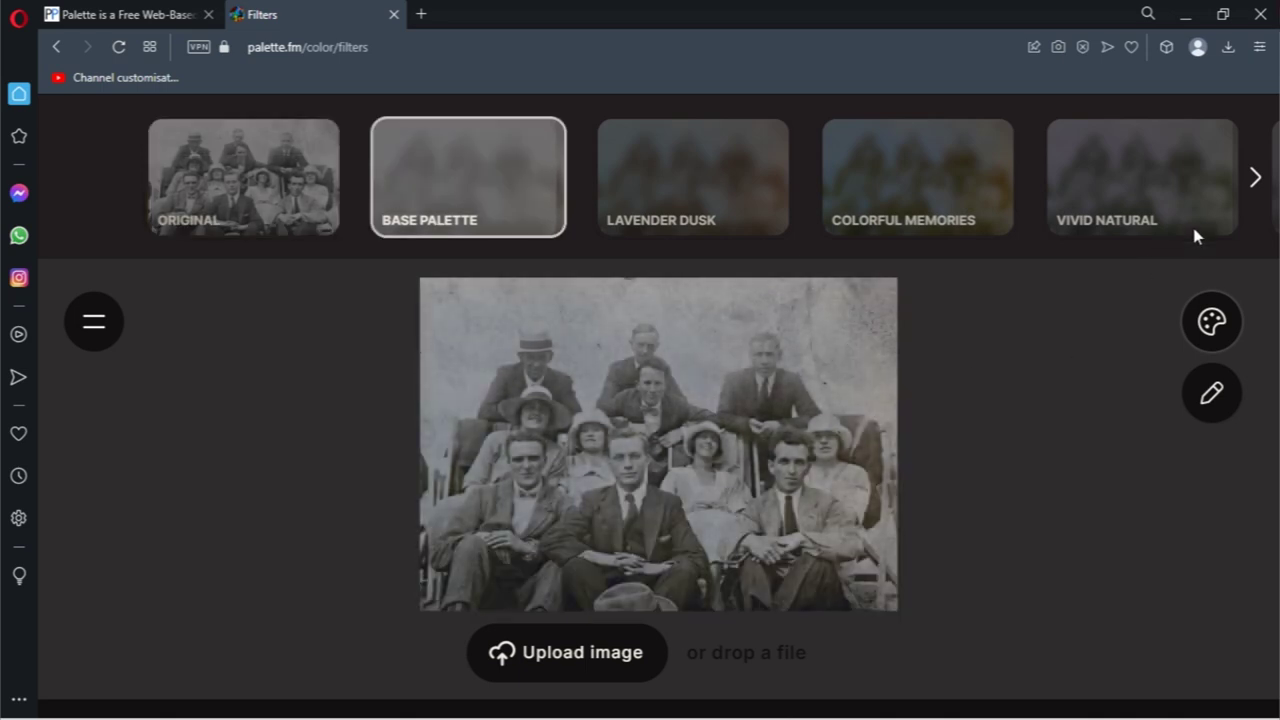
# Page through the colorized photo's later filter styles up to Ambient Historic.
pyautogui.click(1256, 180)
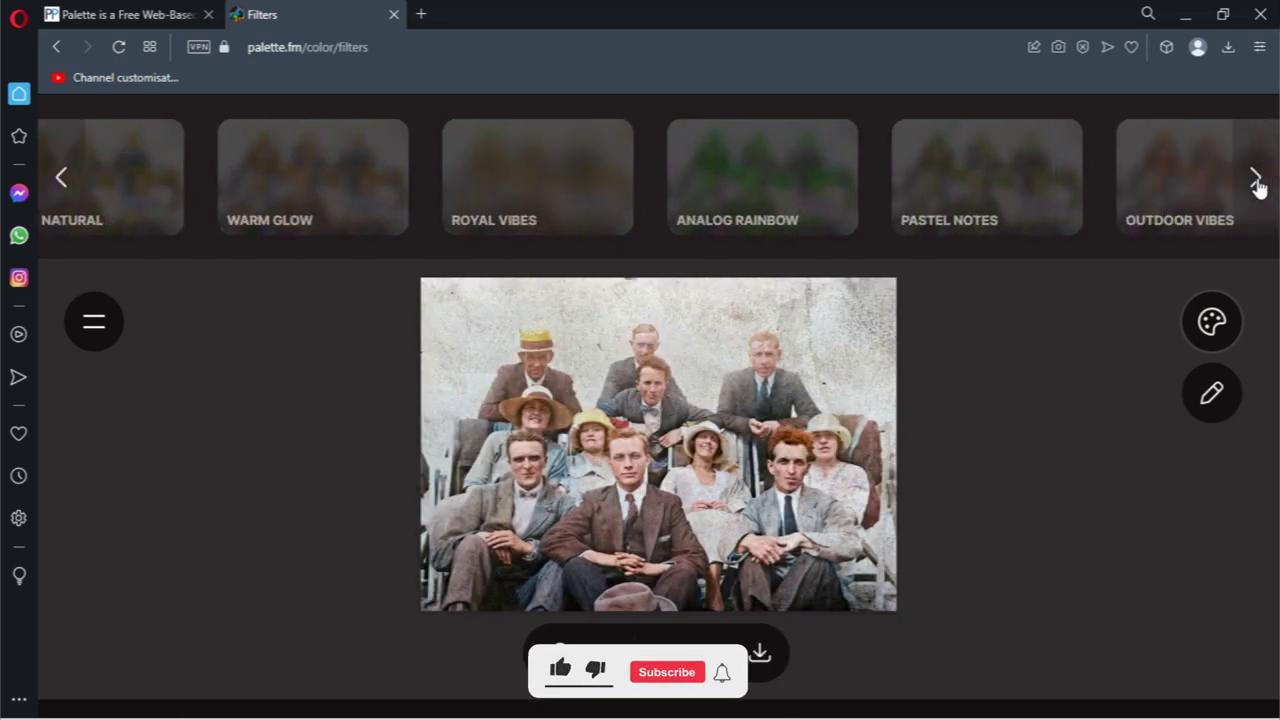
pyautogui.click(1256, 181)
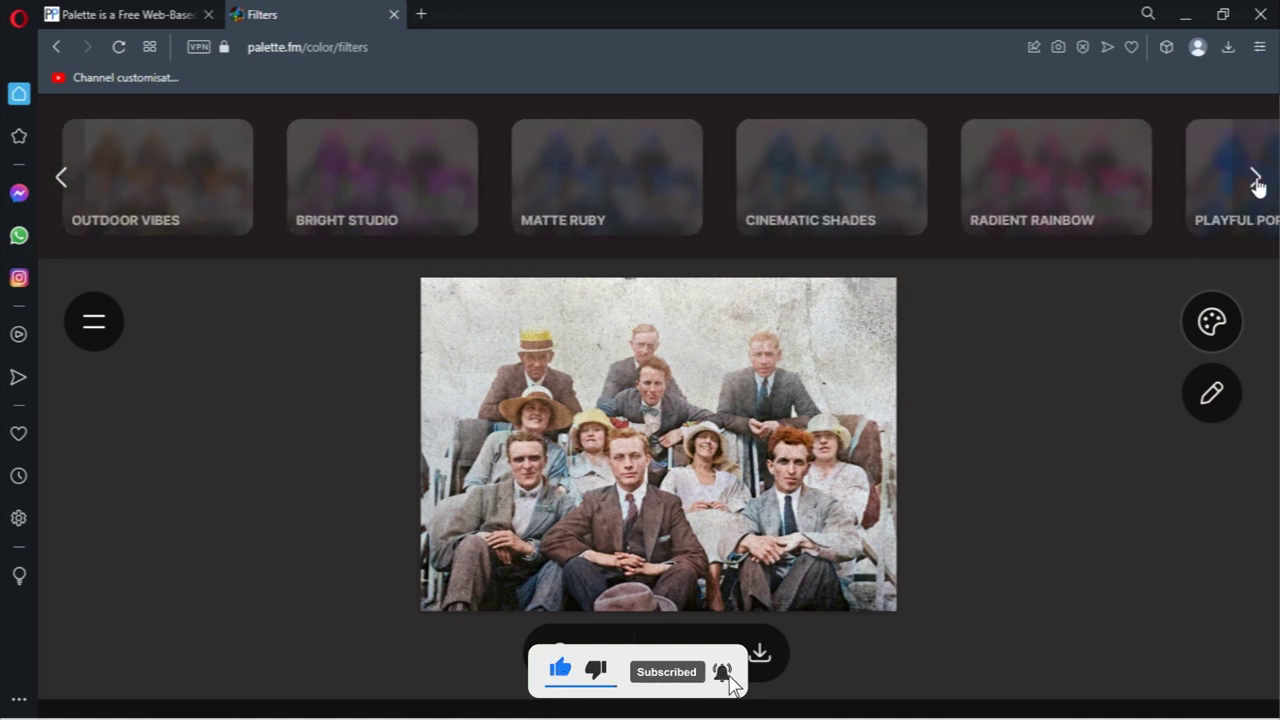
pyautogui.click(1256, 181)
pyautogui.click(1256, 181)
pyautogui.click(1256, 181)
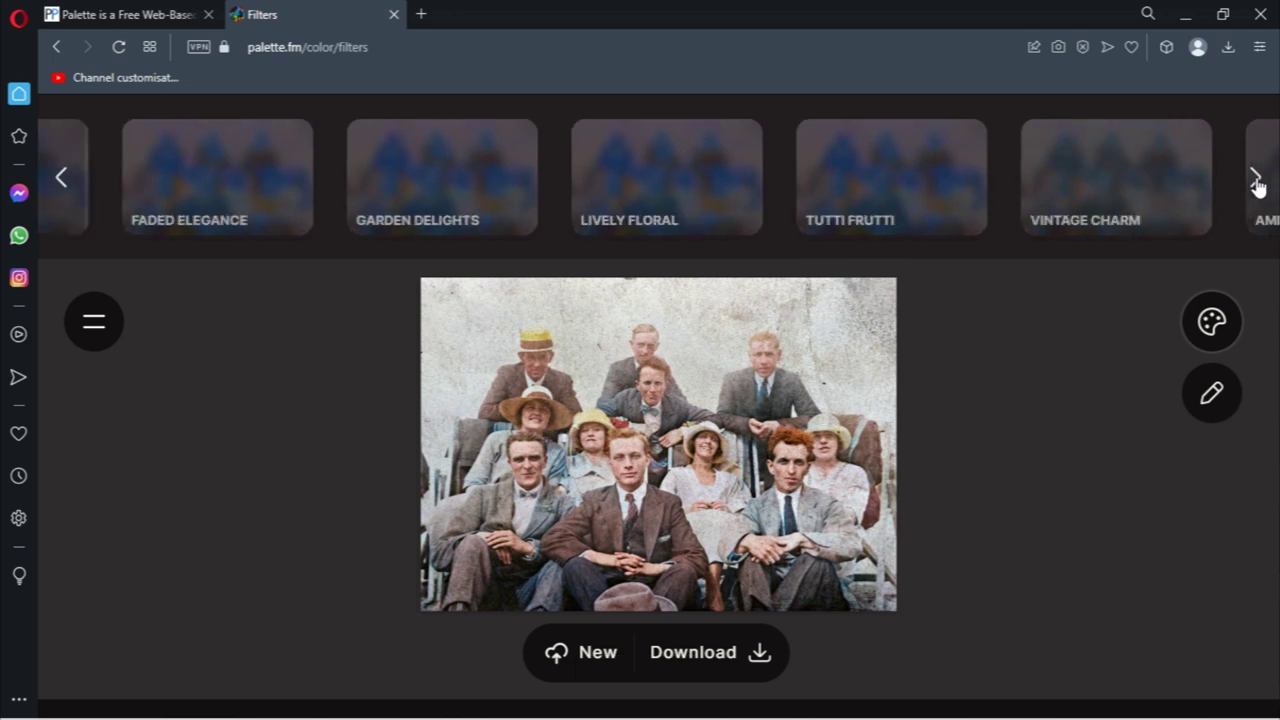
pyautogui.click(1256, 181)
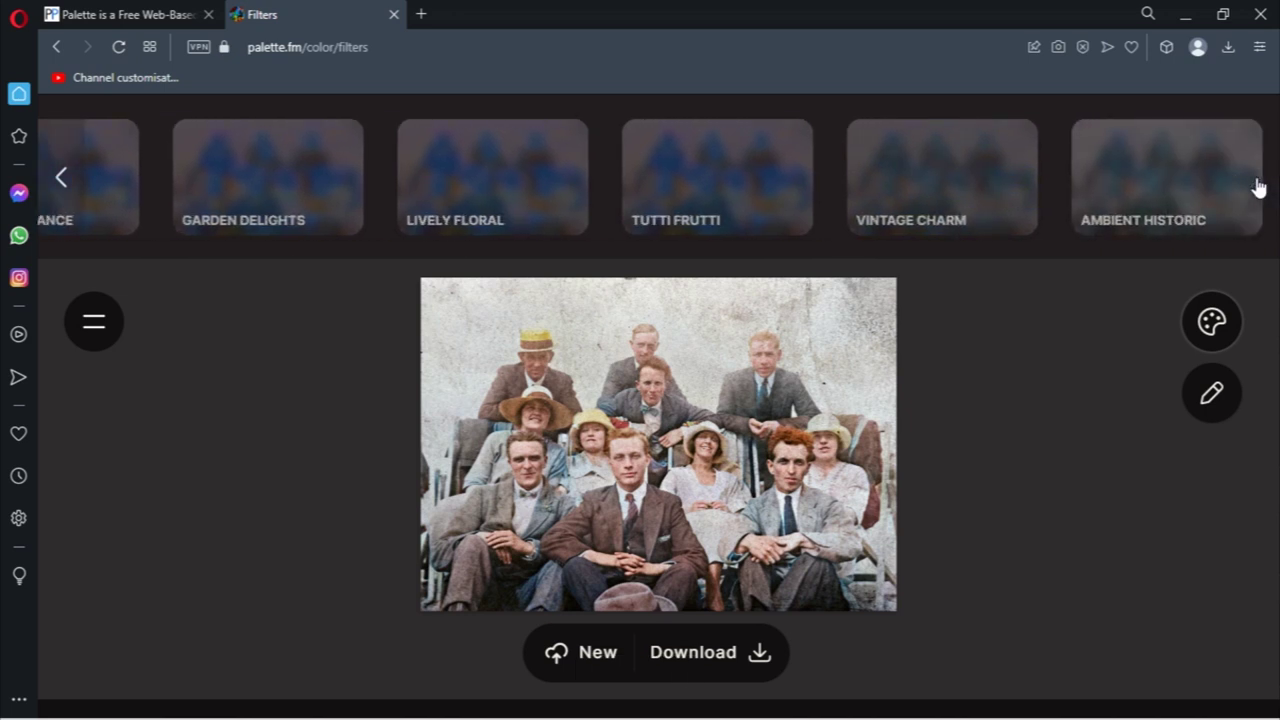
# Return to the start of the filter list and compare the Original with Base Palette.
pyautogui.click(62, 180)
pyautogui.click(62, 180)
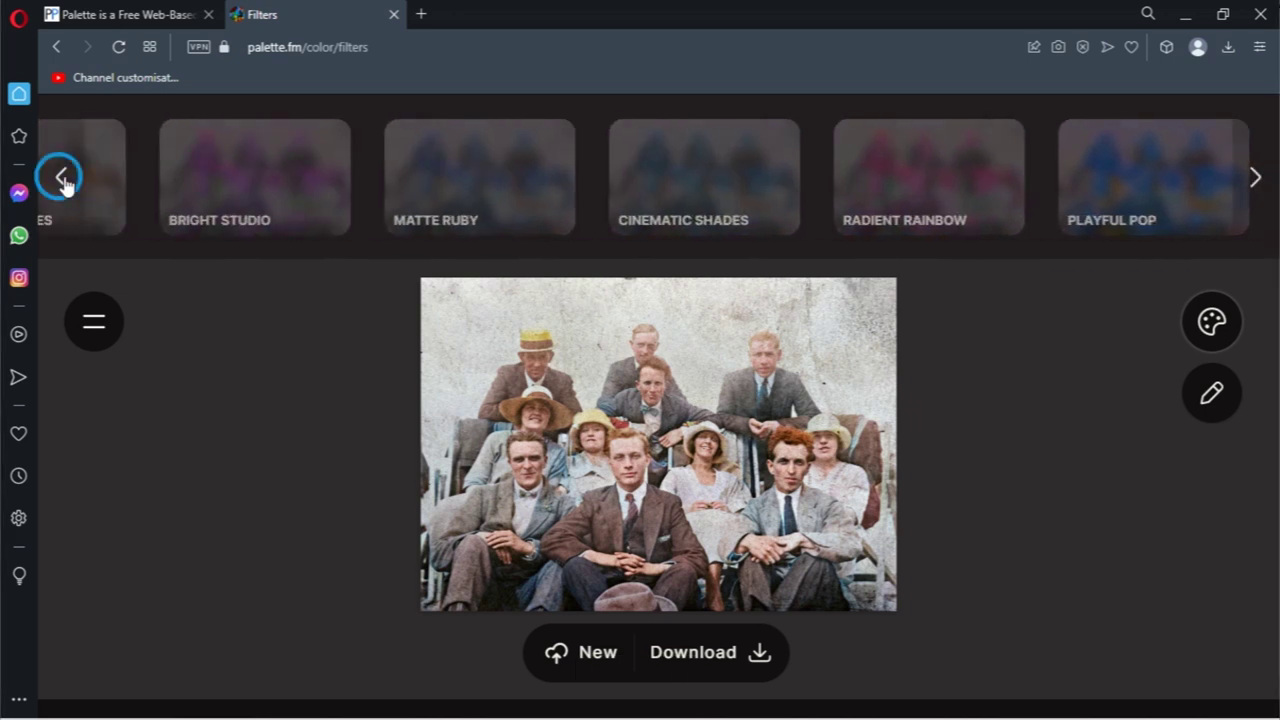
pyautogui.click(62, 180)
pyautogui.click(62, 180)
pyautogui.click(62, 180)
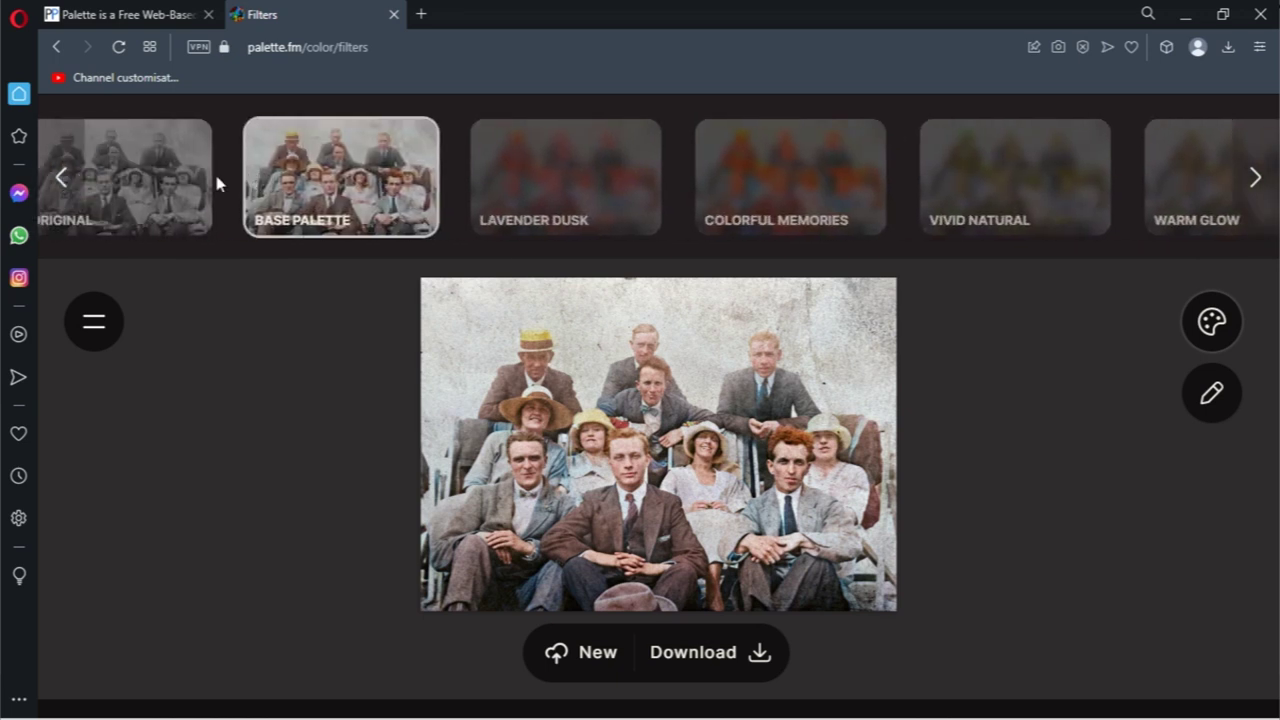
pyautogui.click(153, 193)
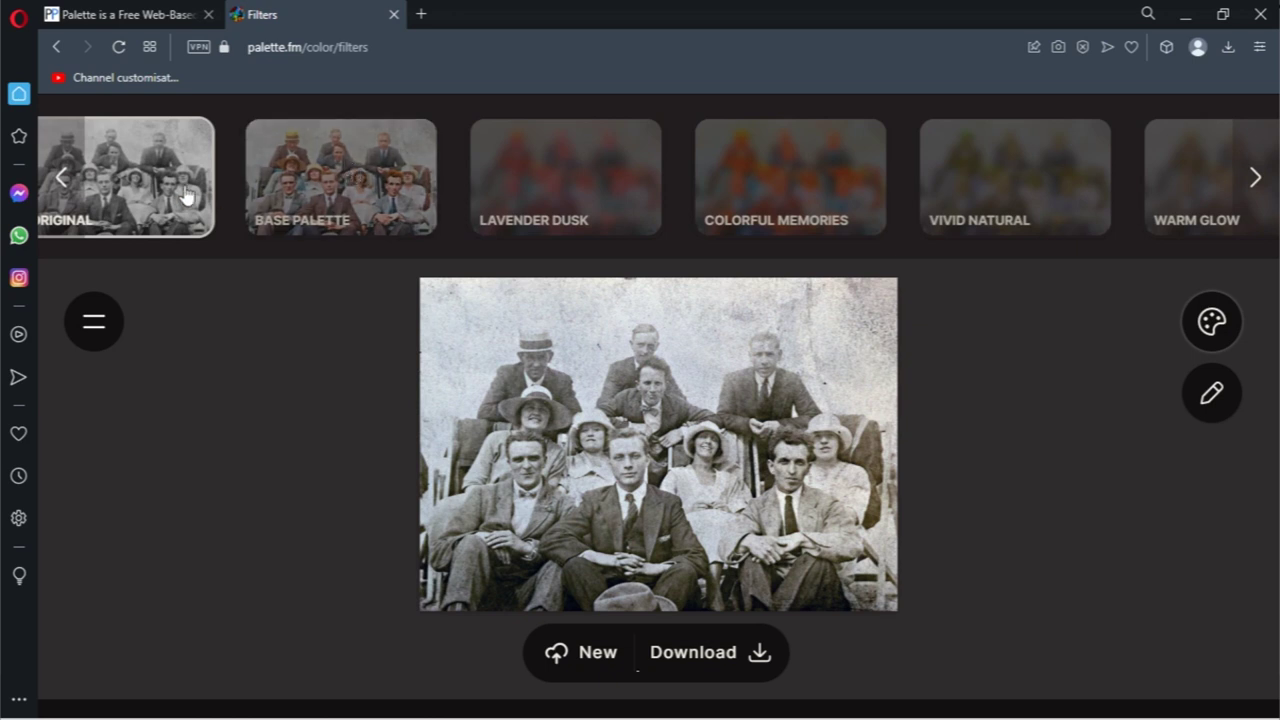
pyautogui.click(352, 187)
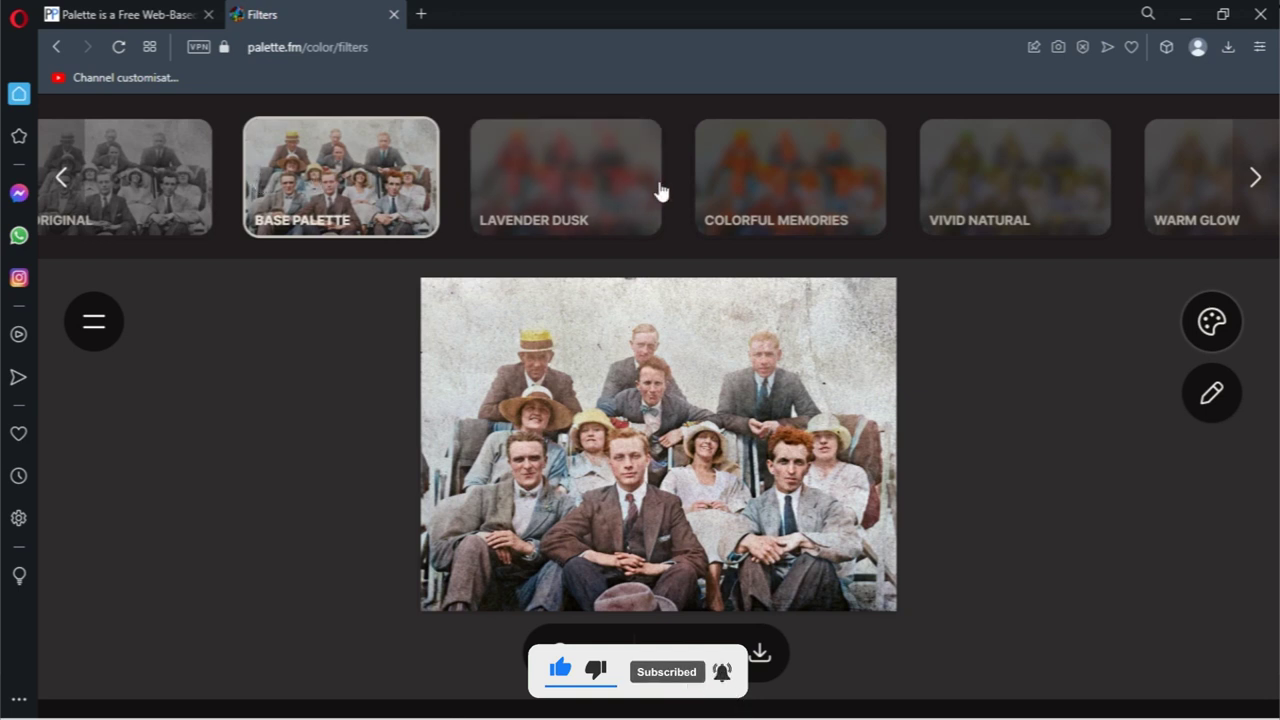
# Page forward to the Tutti Frutti filter and apply it to the group photo.
pyautogui.click(1256, 178)
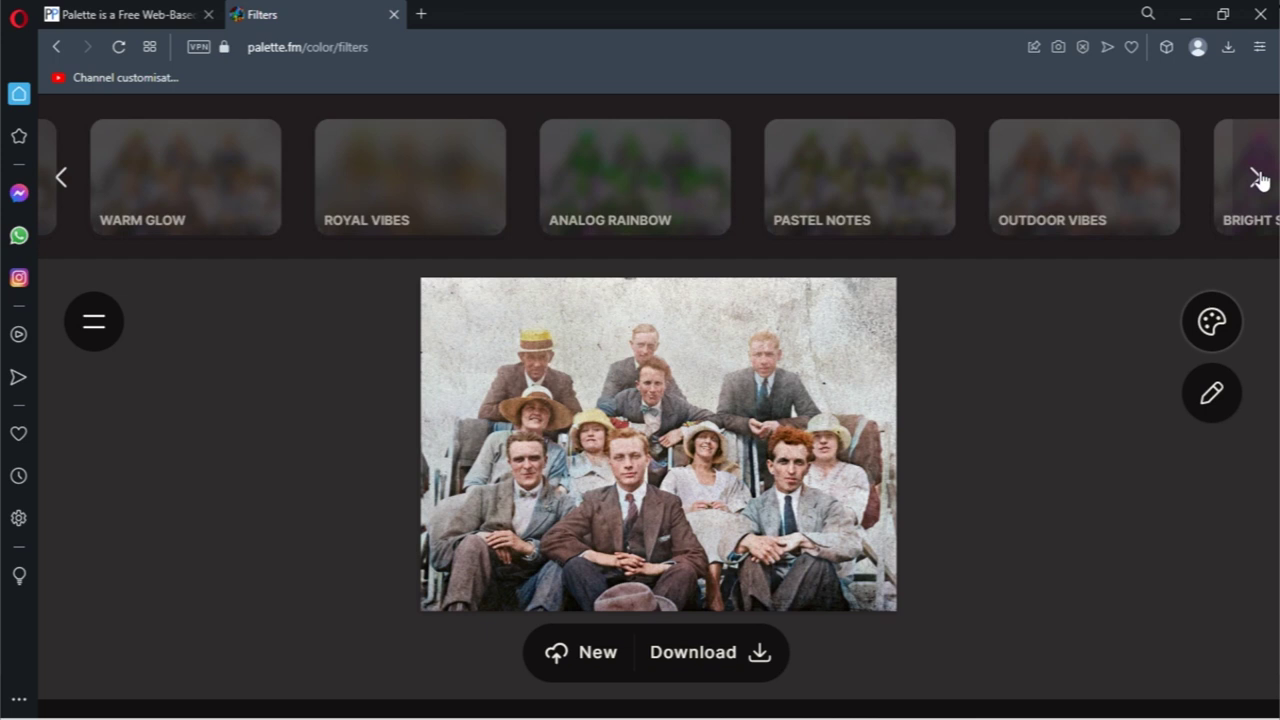
pyautogui.click(1256, 178)
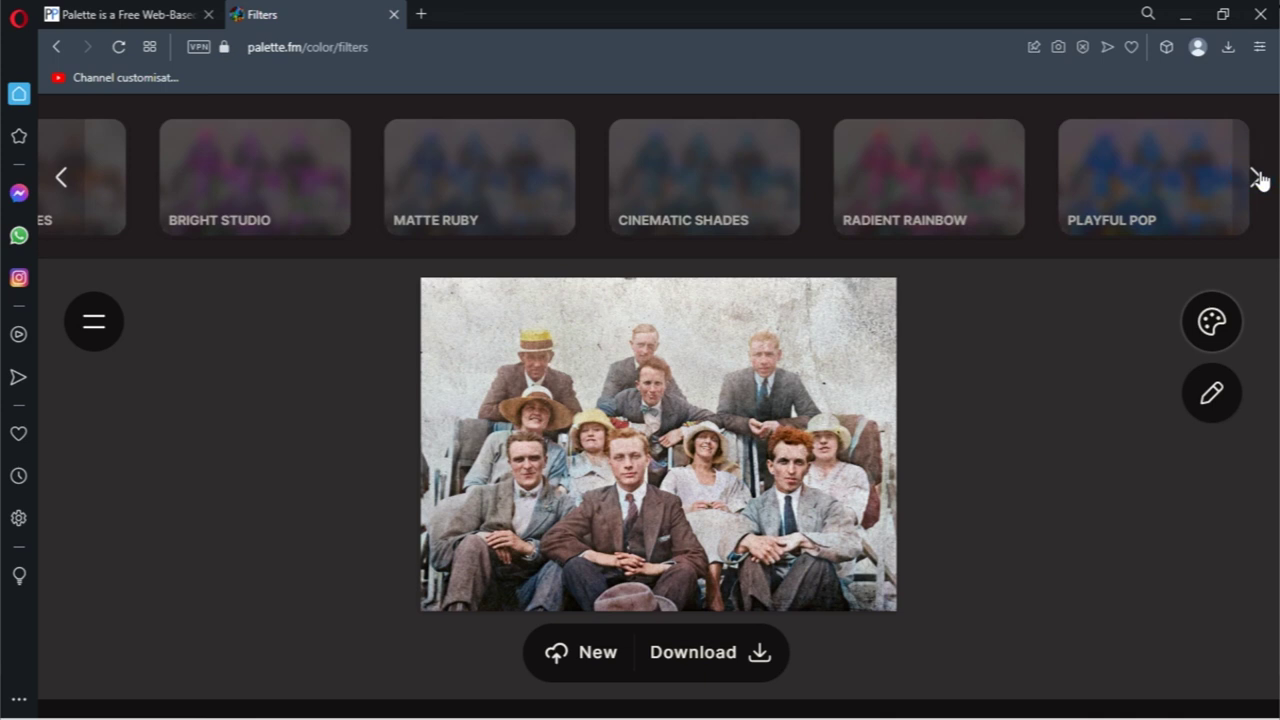
pyautogui.click(1256, 178)
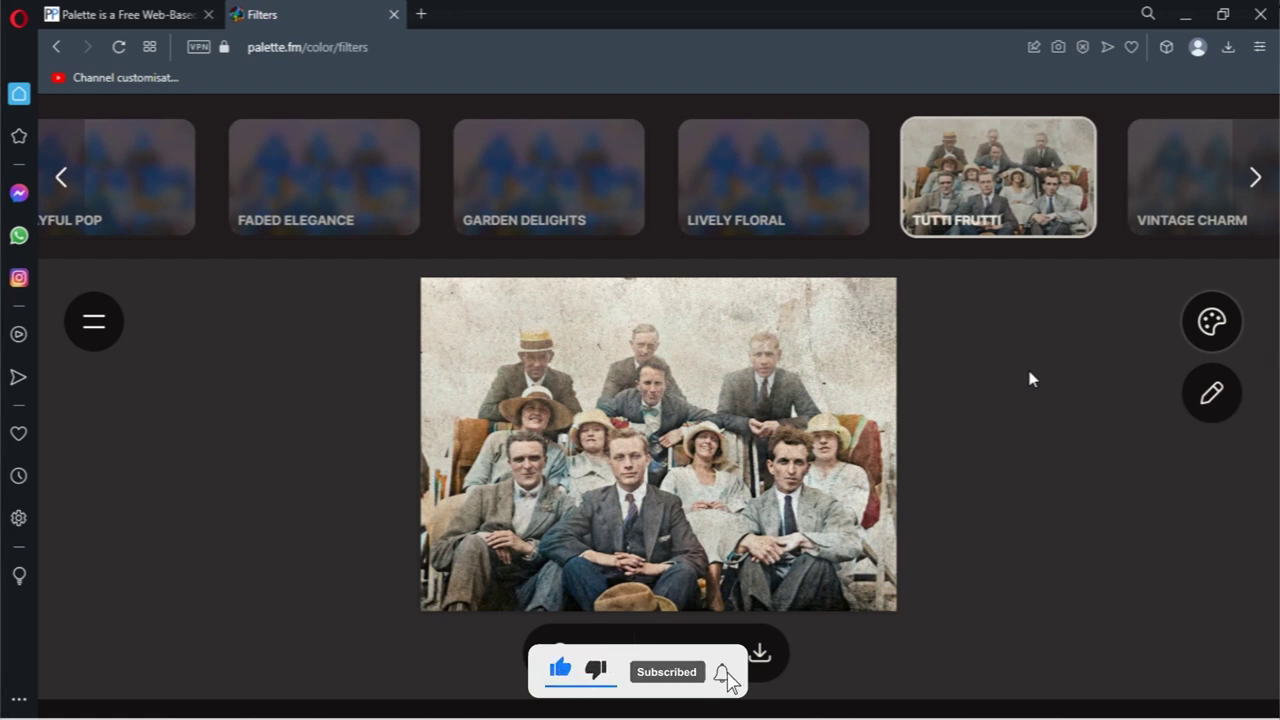
pyautogui.moveTo(685, 452)
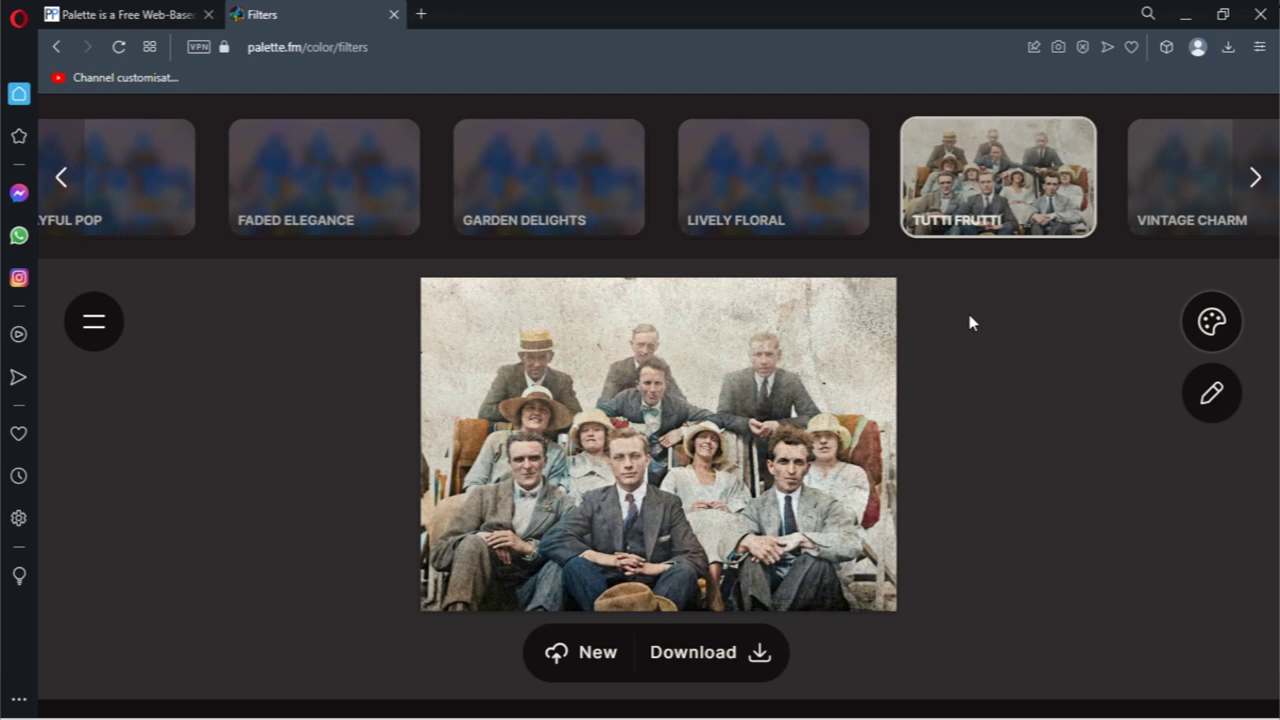
pyautogui.moveTo(776, 364)
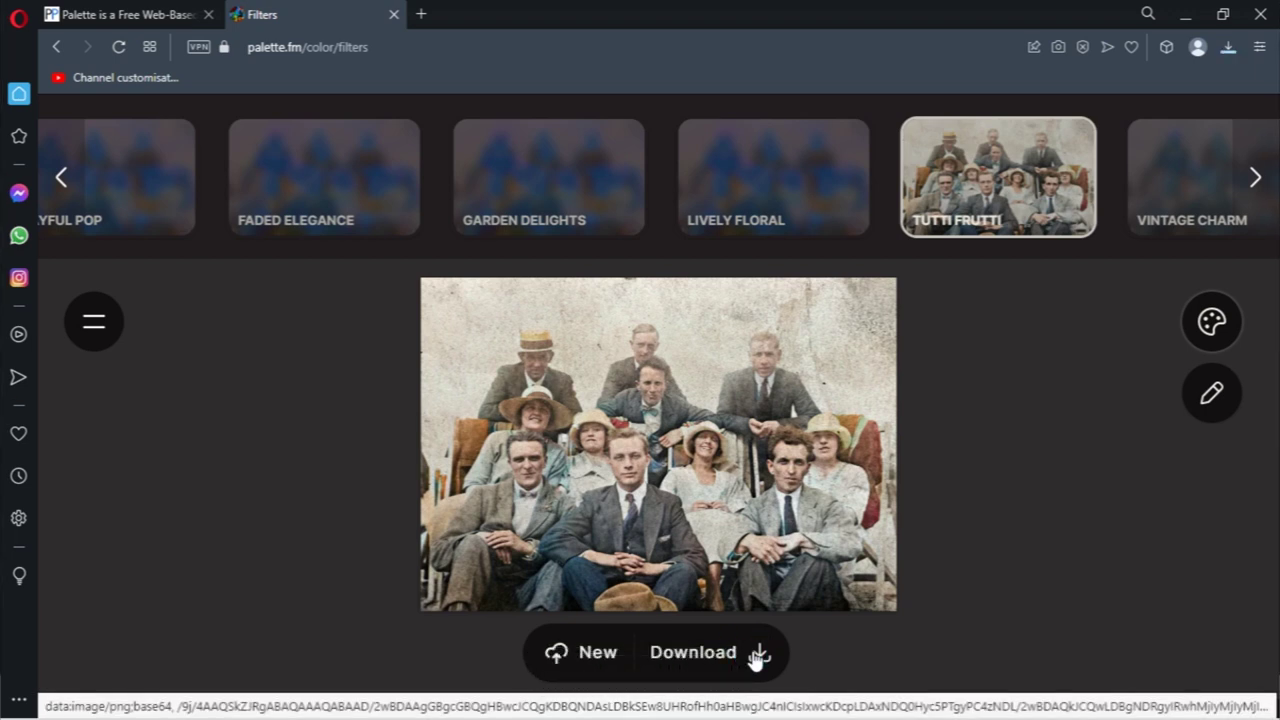
# Download the Tutti Frutti group photo as a PNG and select it in the Downloads folder.
pyautogui.click(757, 656)
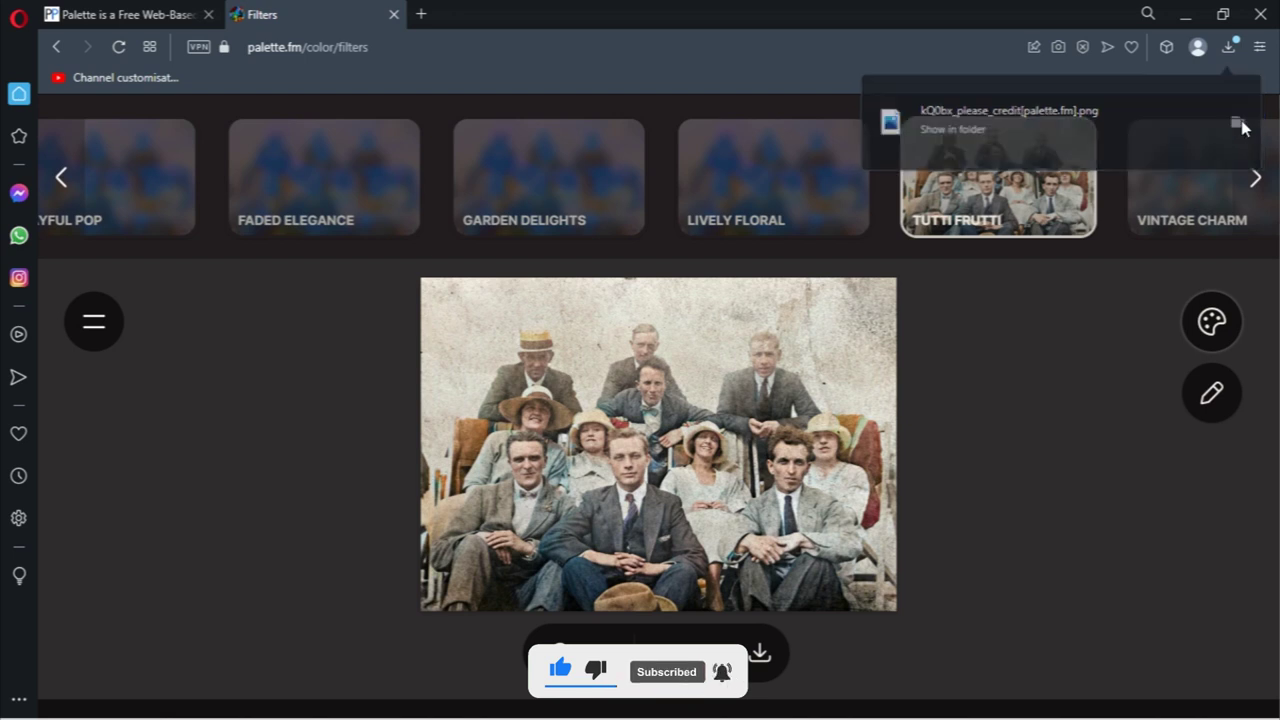
pyautogui.click(1238, 123)
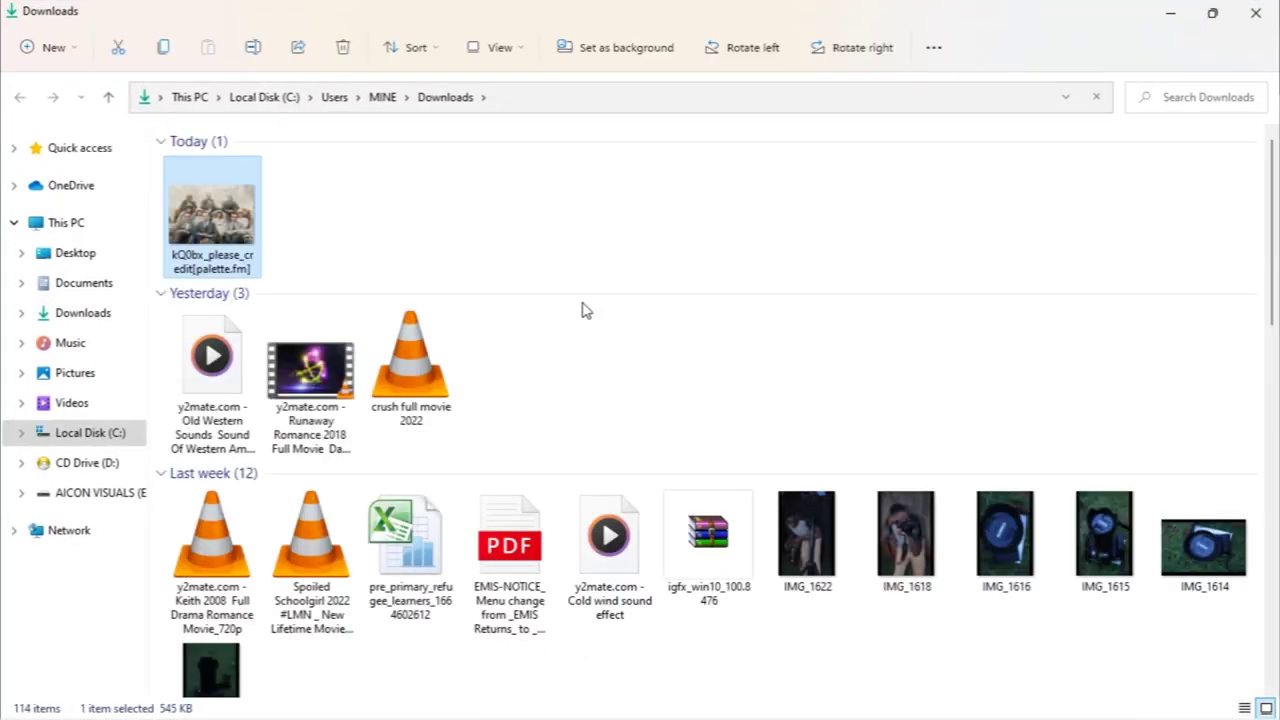
pyautogui.click(200, 218)
# Open kQ0bx_please_credit[palette.fm].png in Windows Photos.
pyautogui.doubleClick(200, 222)
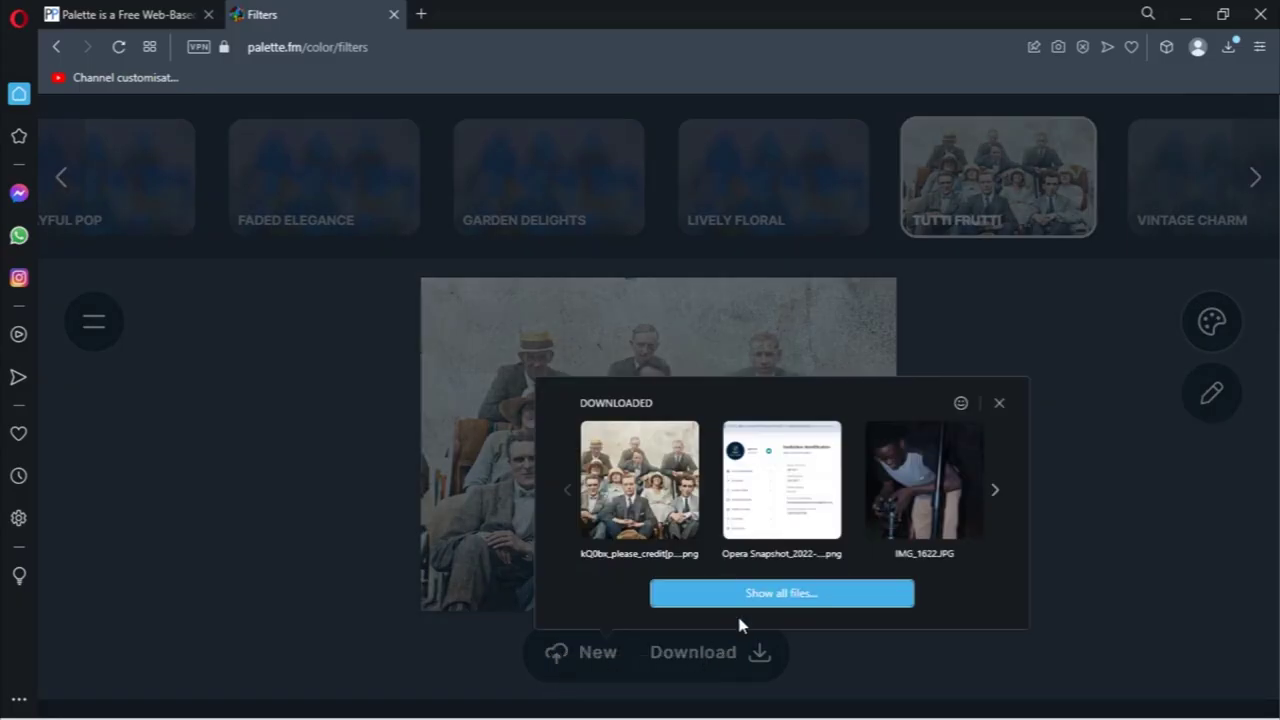
# Upload pexels-suzy-hazelwood-6693215 from Desktop\old to Palette and browse its style filters.
pyautogui.click(751, 594)
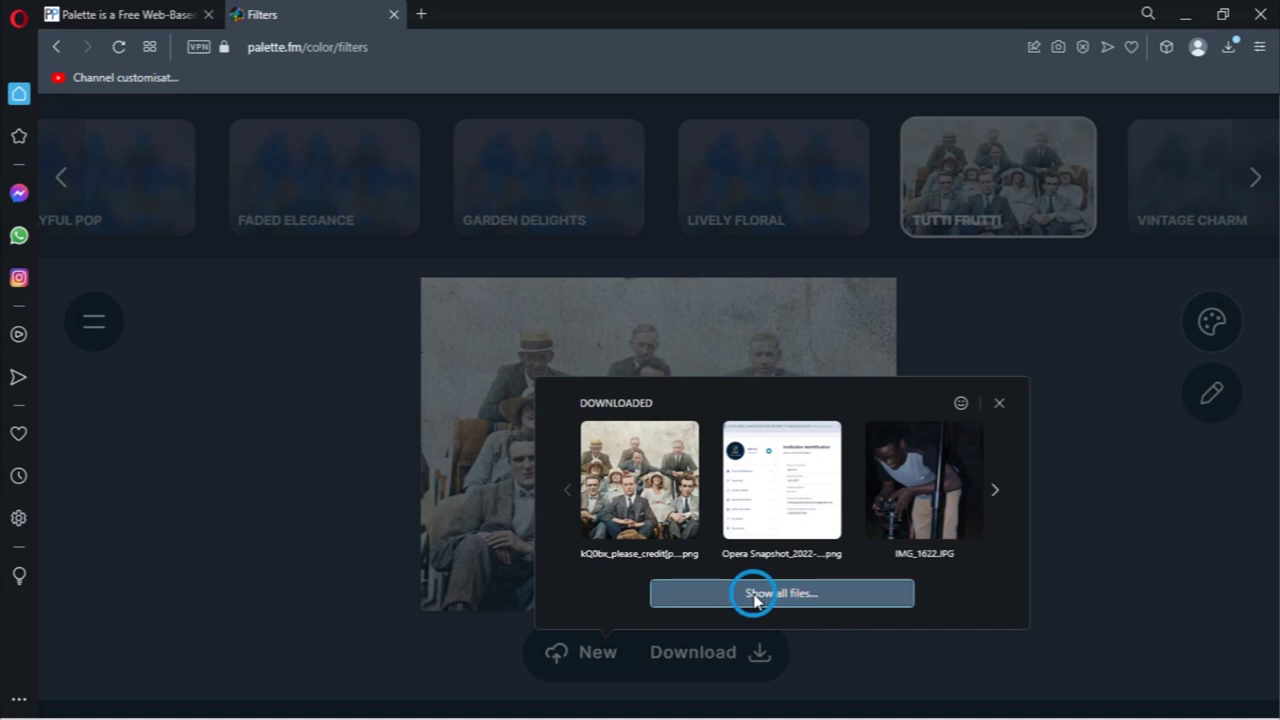
pyautogui.click(689, 509)
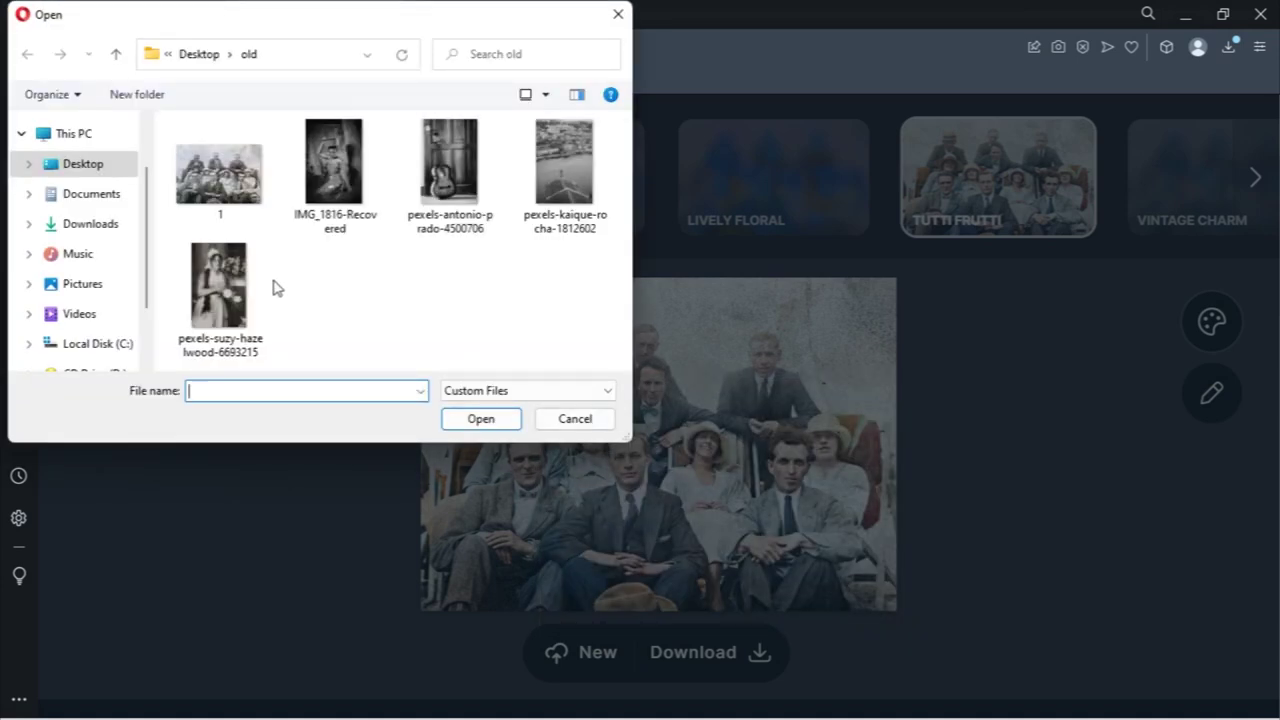
pyautogui.click(218, 285)
pyautogui.click(481, 418)
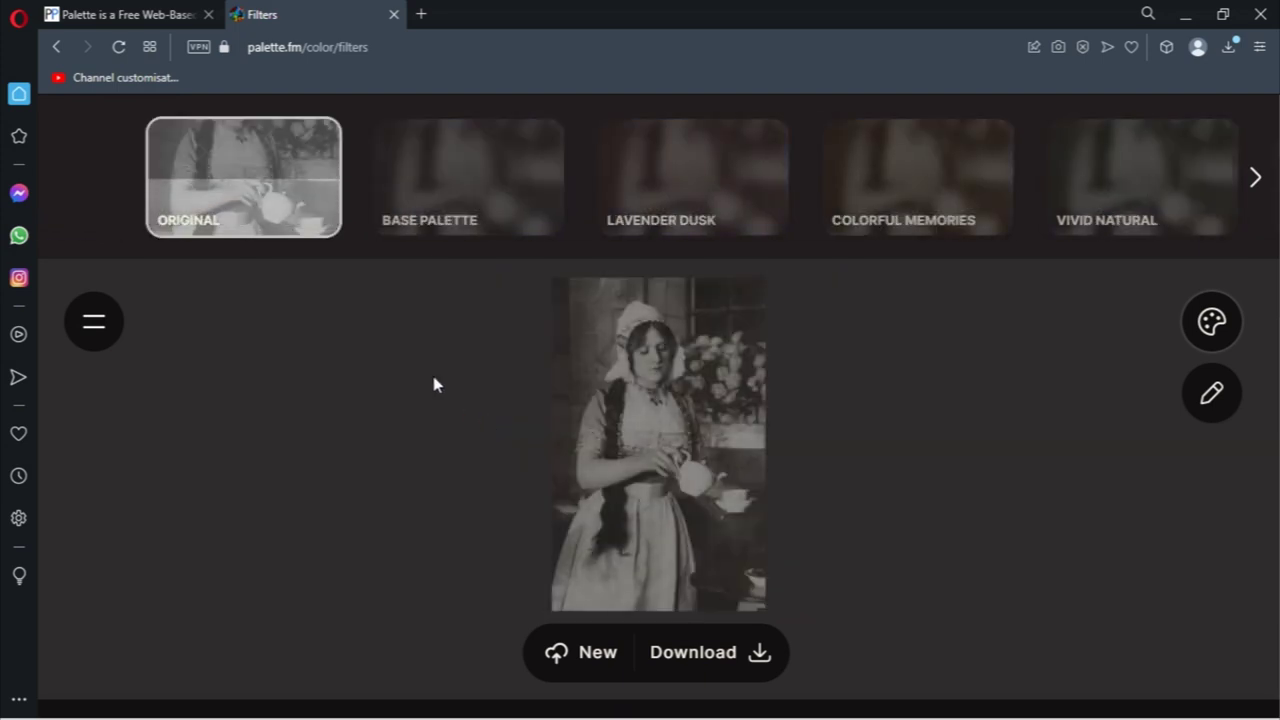
pyautogui.click(1255, 180)
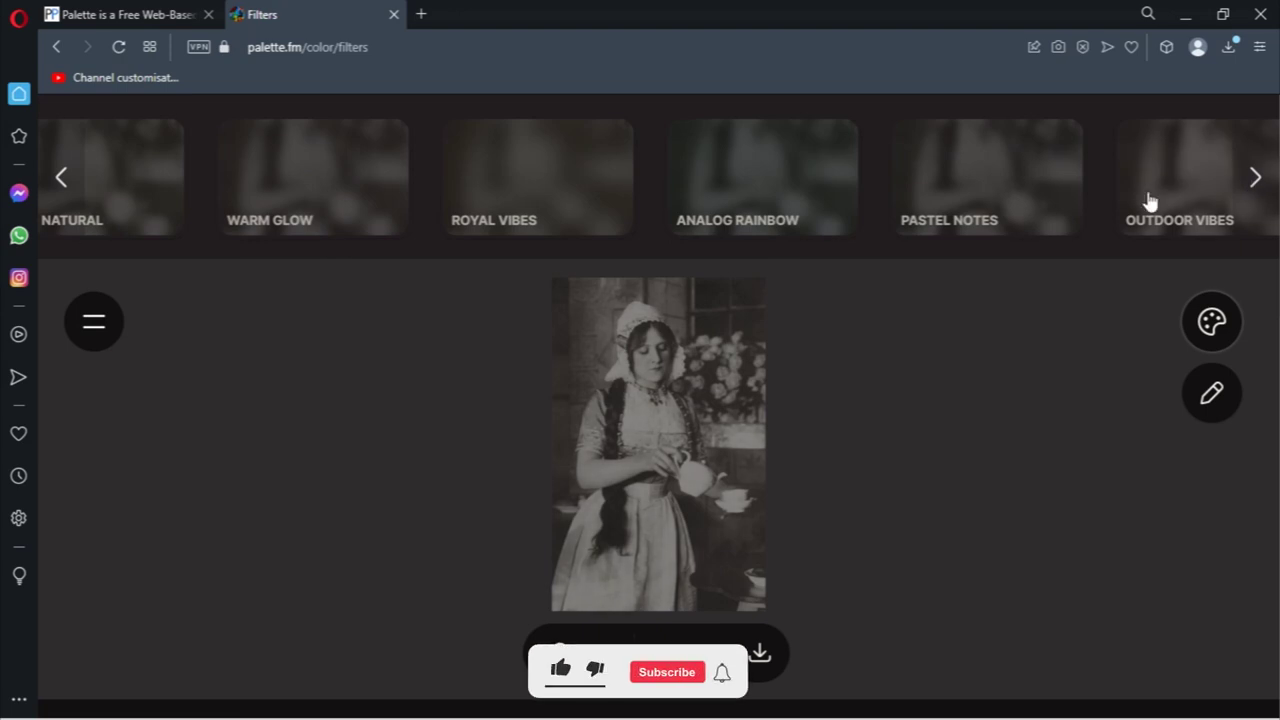
# Colorize the tea photo with Vintage Charm, download the PNG and show it in Downloads.
pyautogui.click(1255, 178)
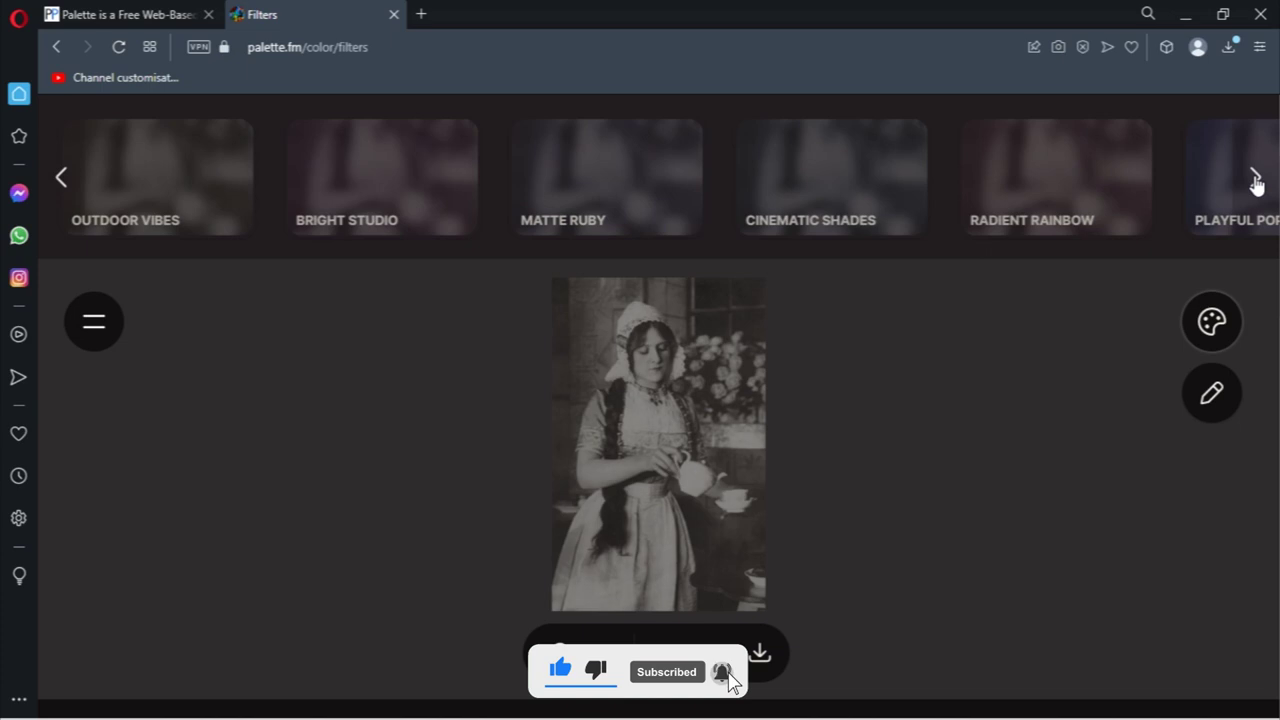
pyautogui.click(1255, 180)
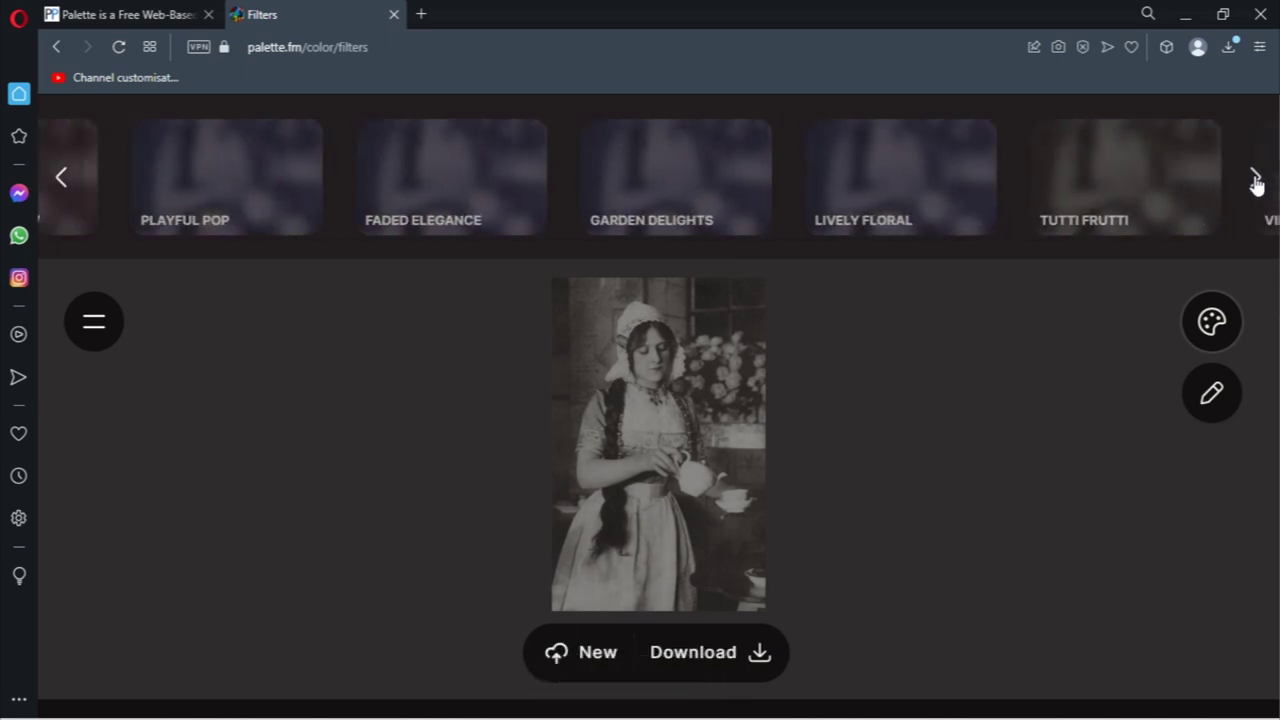
pyautogui.click(1256, 180)
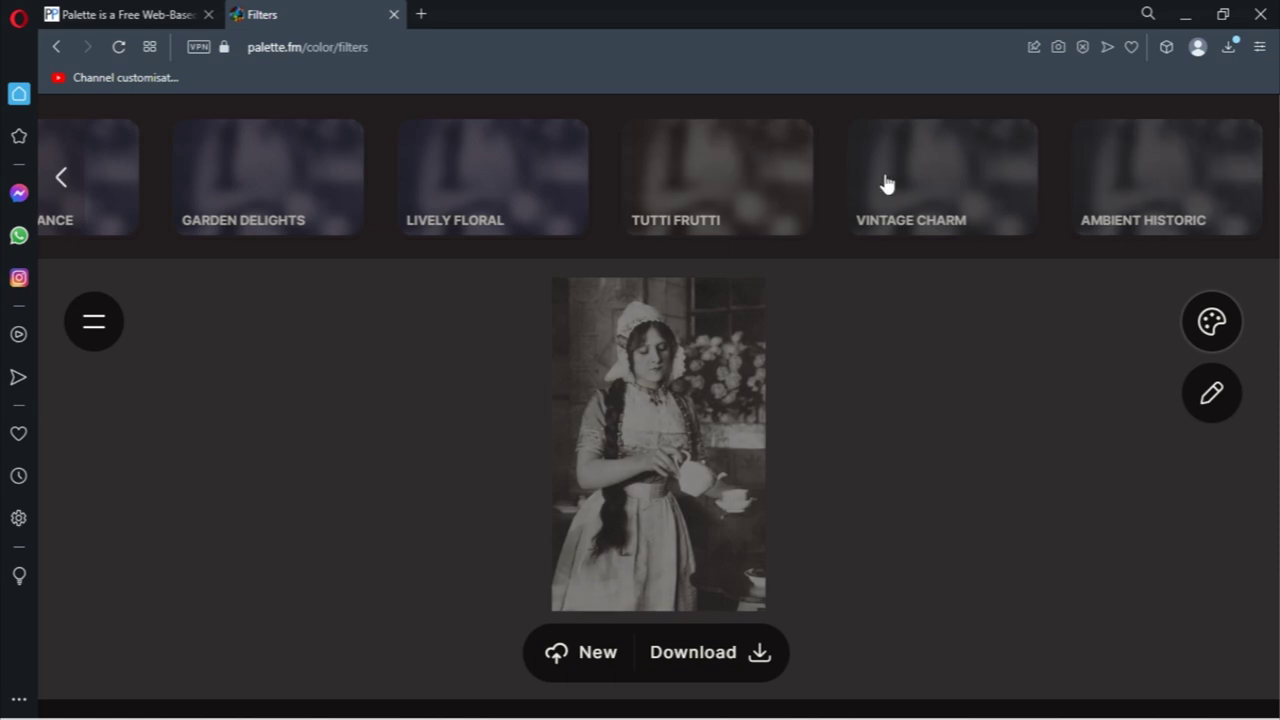
pyautogui.click(928, 197)
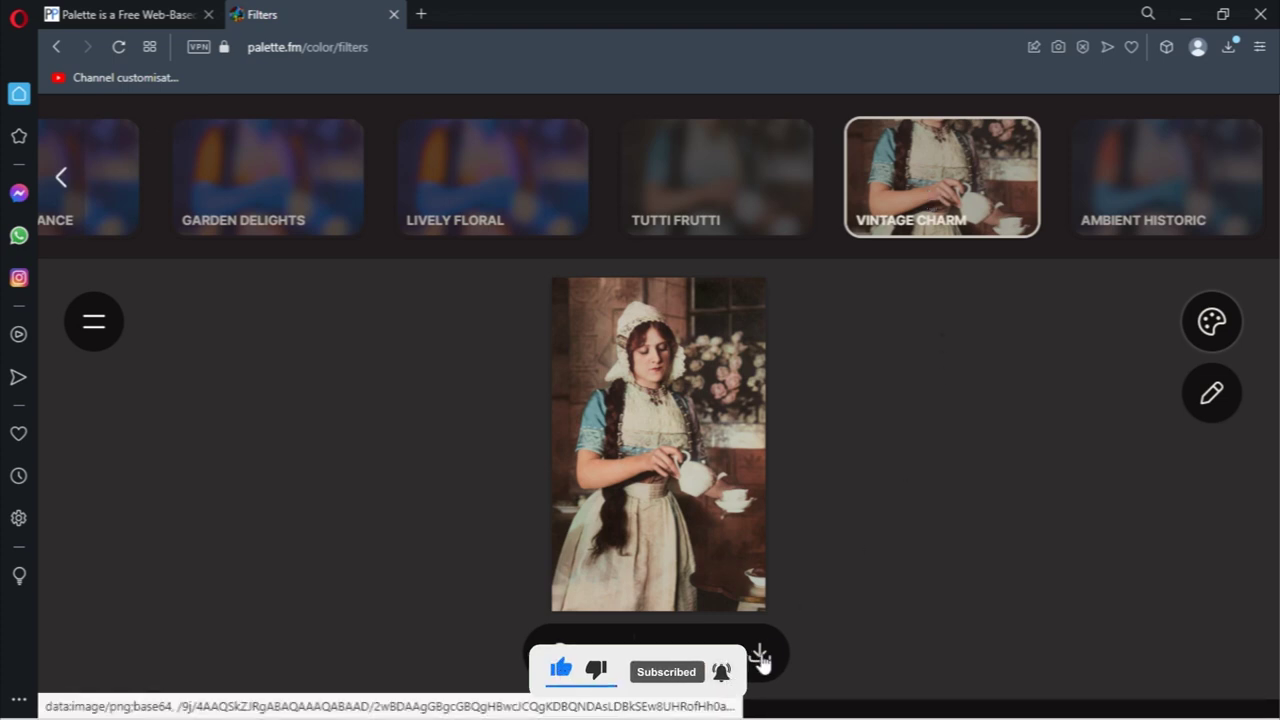
pyautogui.click(760, 656)
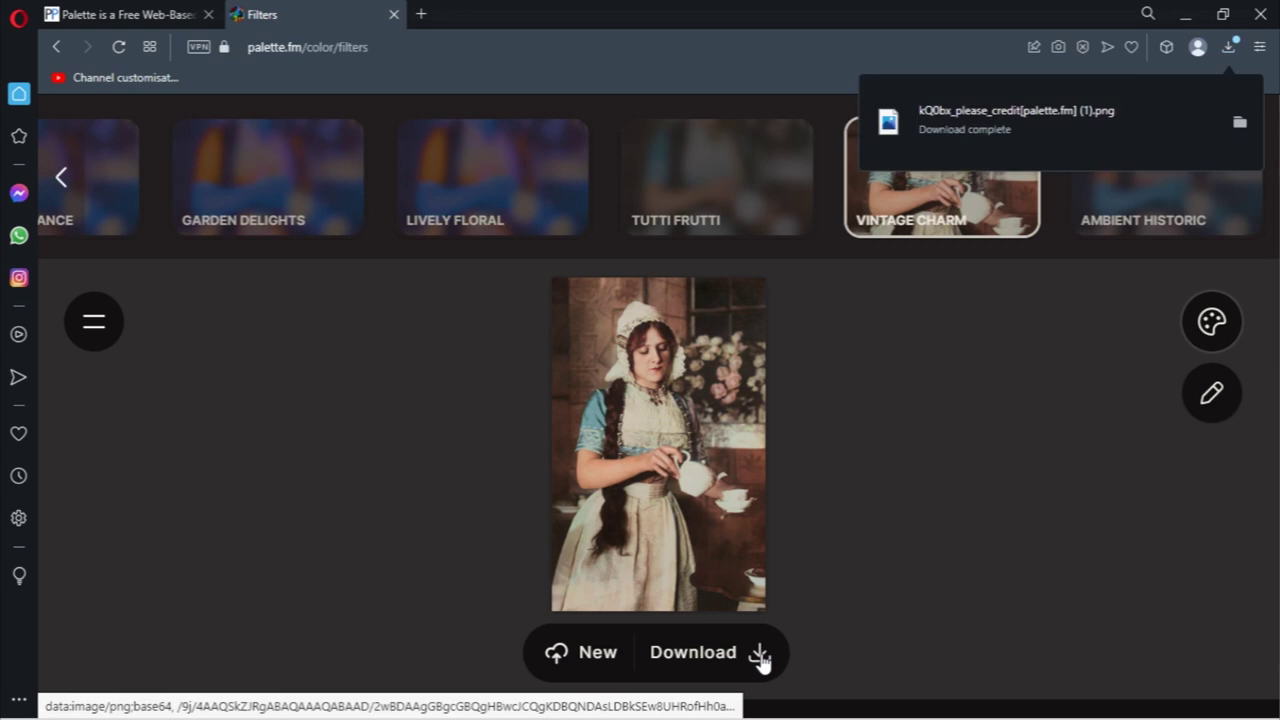
pyautogui.click(1239, 122)
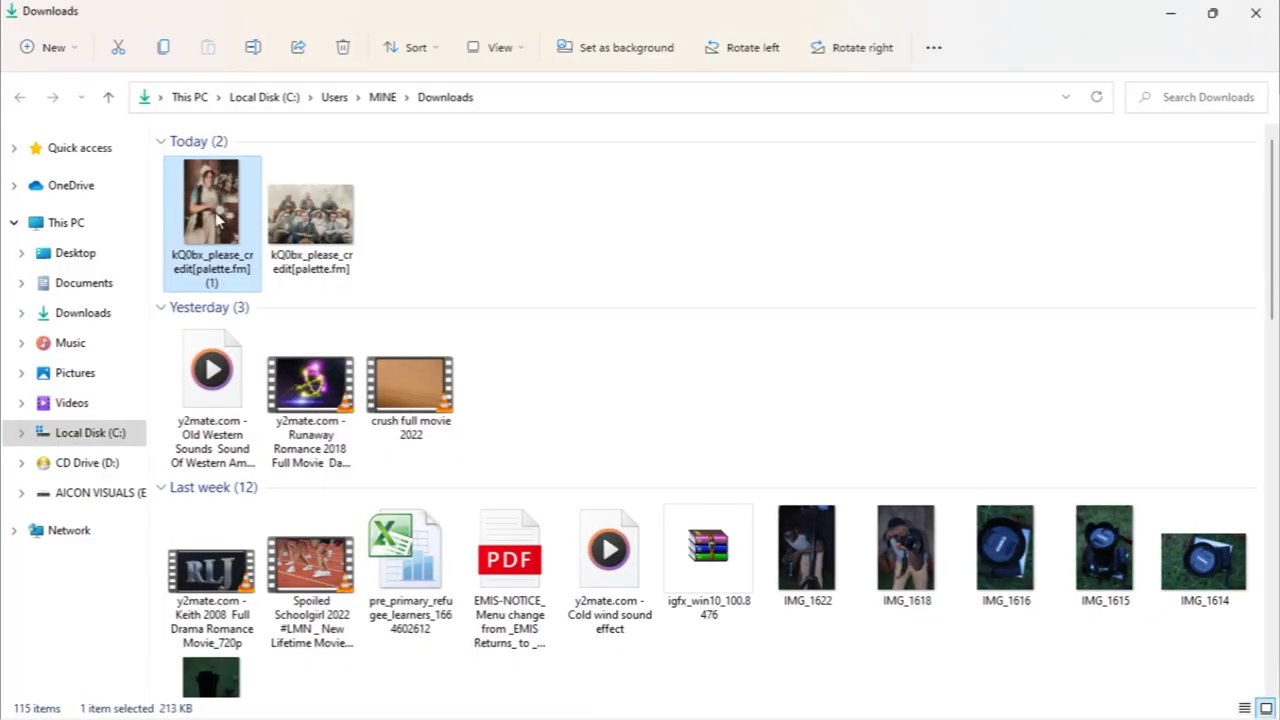
# View kQ0bx_please_credit[palette.fm] (1).png in Windows Photos, then return to Palette in Opera.
pyautogui.rightClick(216, 220)
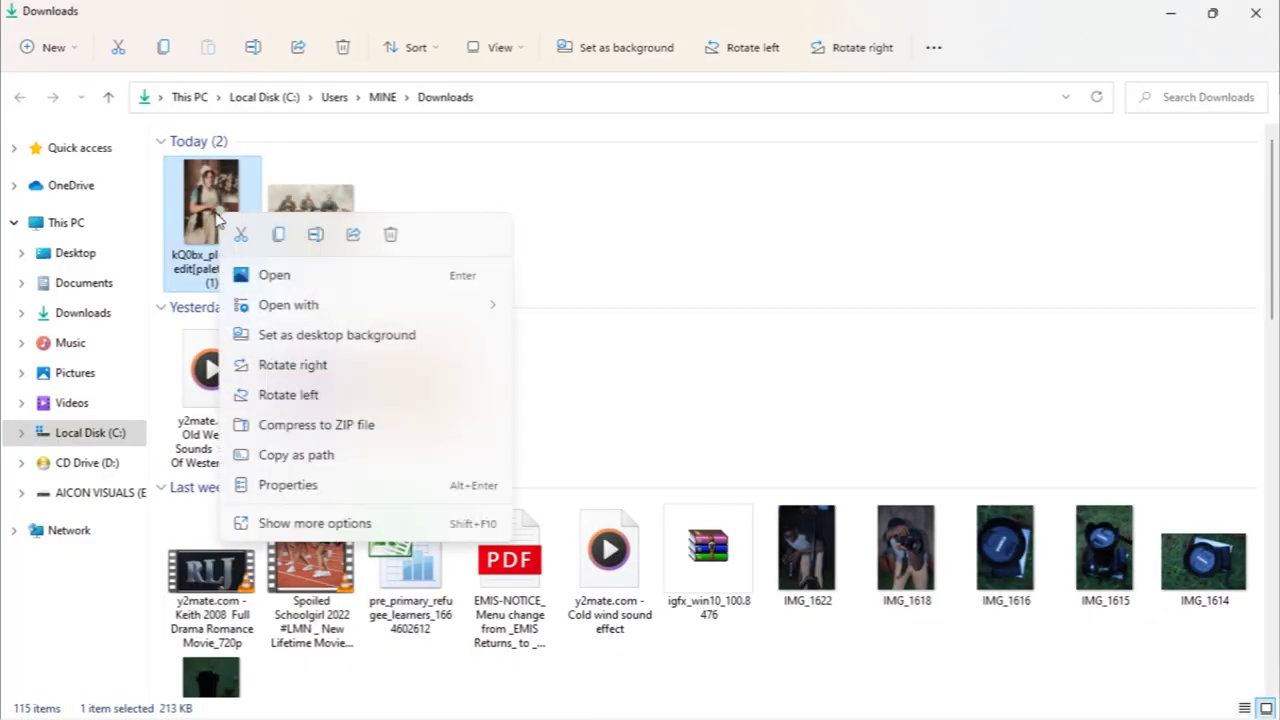
pyautogui.click(280, 280)
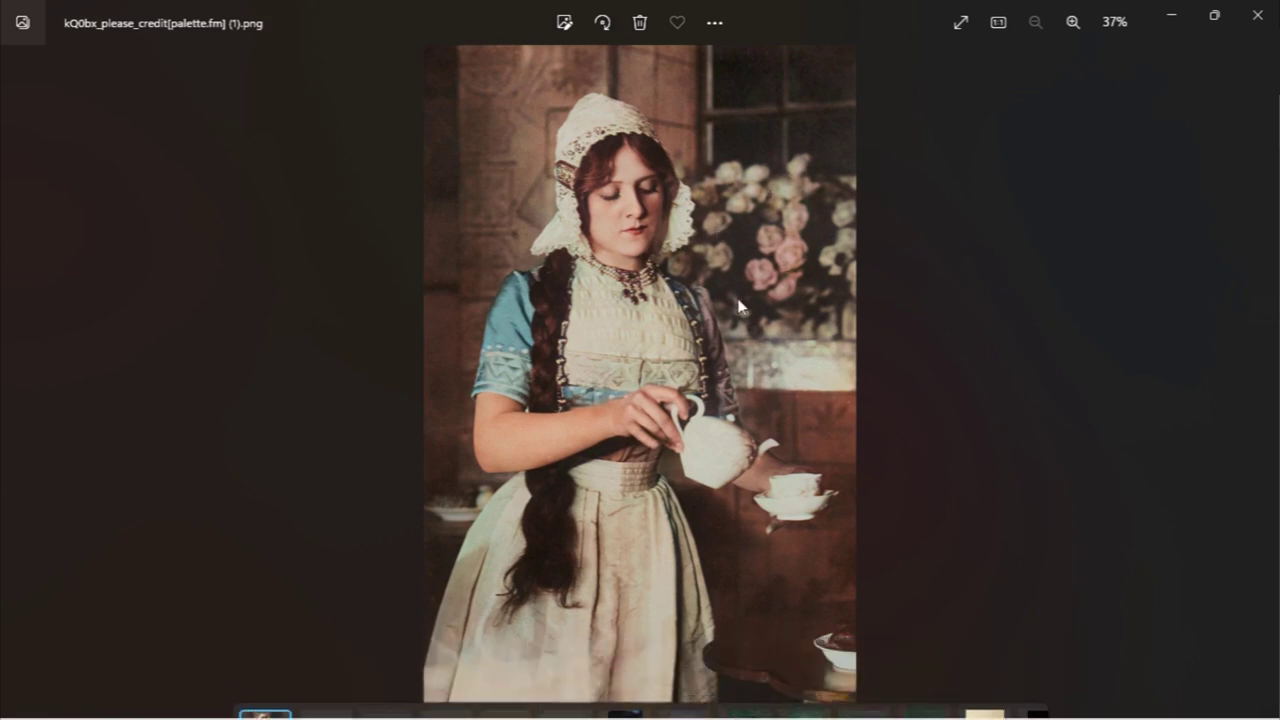
pyautogui.click(843, 697)
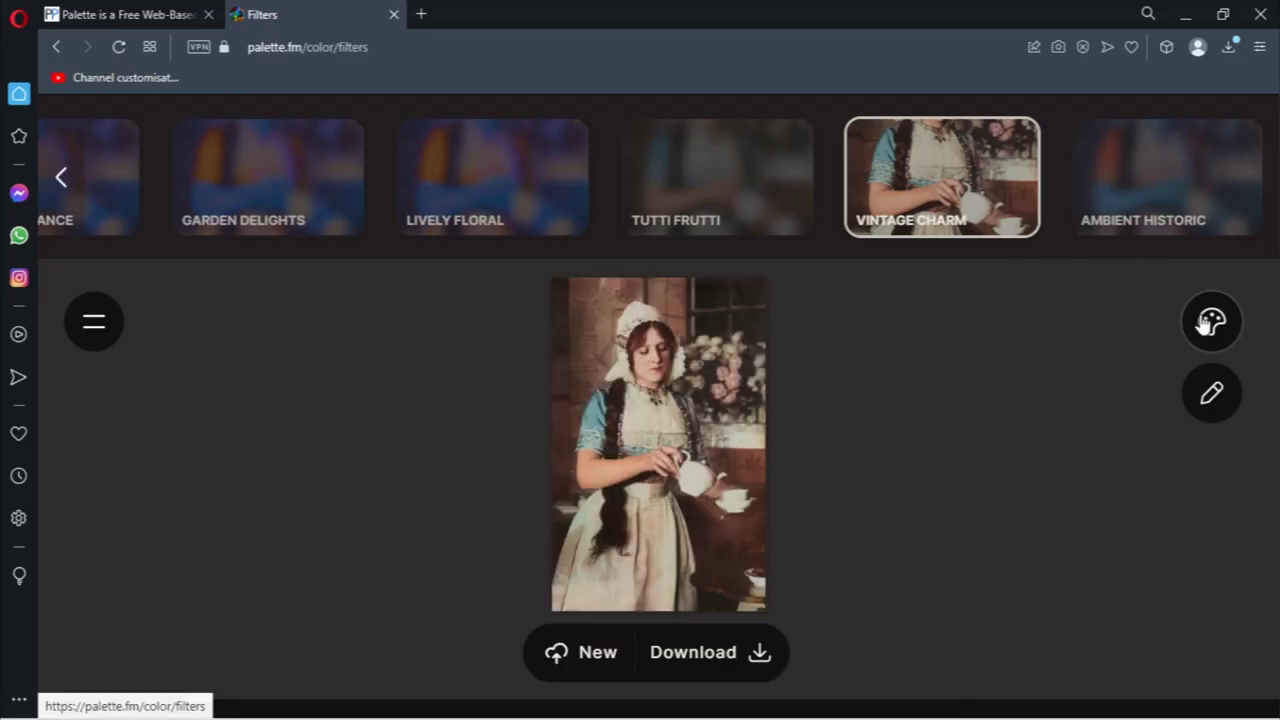
# Apply the Ambient Historic filter to the tea photo and open the file picker for a new upload.
pyautogui.click(1168, 214)
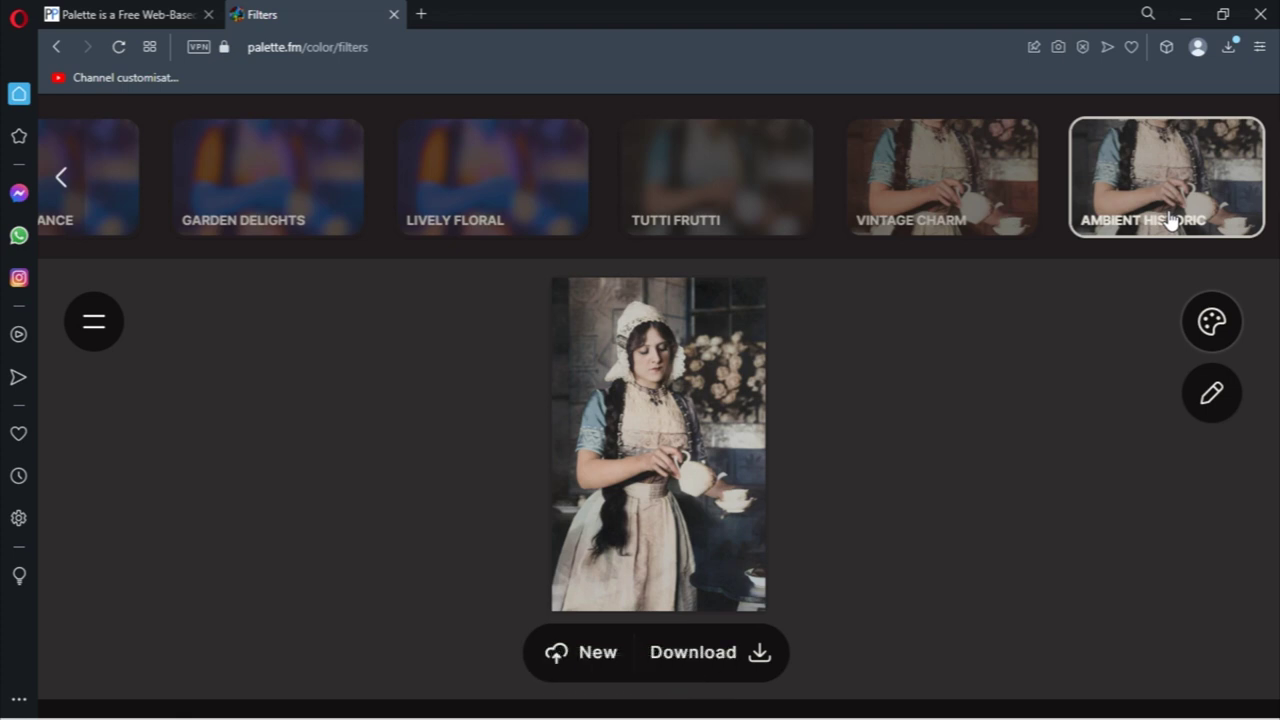
pyautogui.click(711, 329)
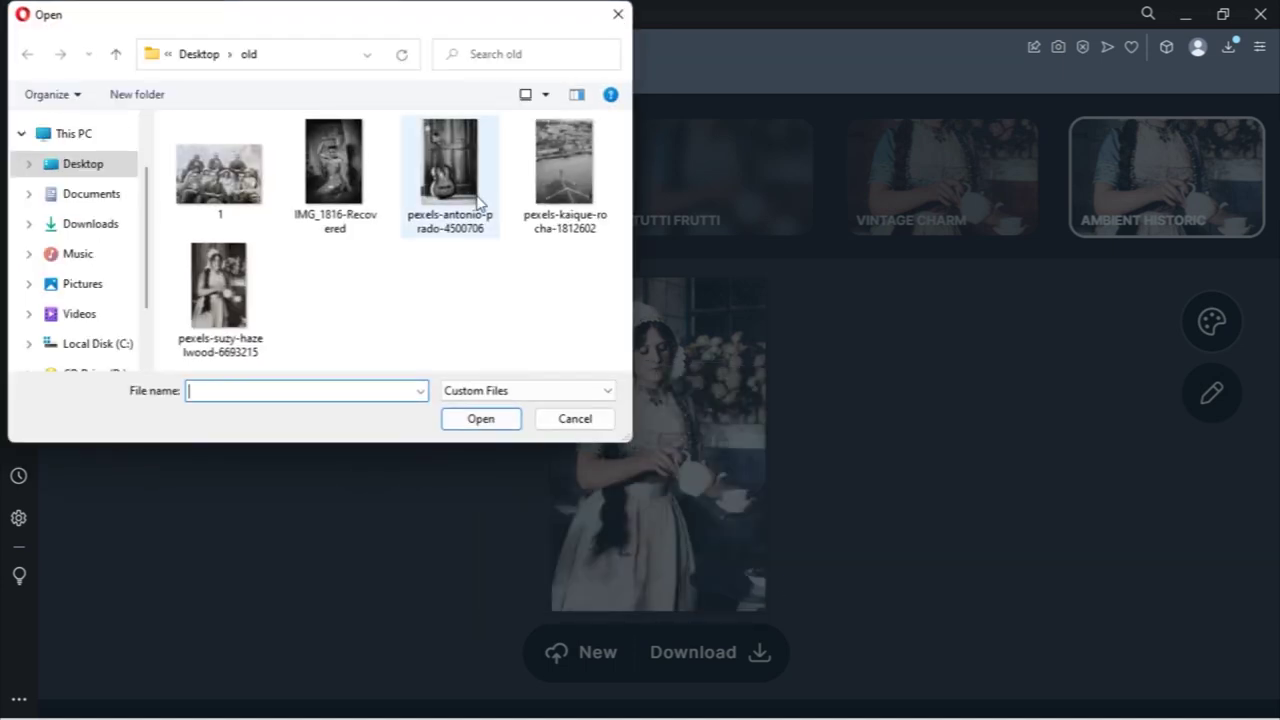
# Upload pexels-kaique-rocha-1812602 and colorize the church-roof harbour photo with Colorful Memories.
pyautogui.click(563, 160)
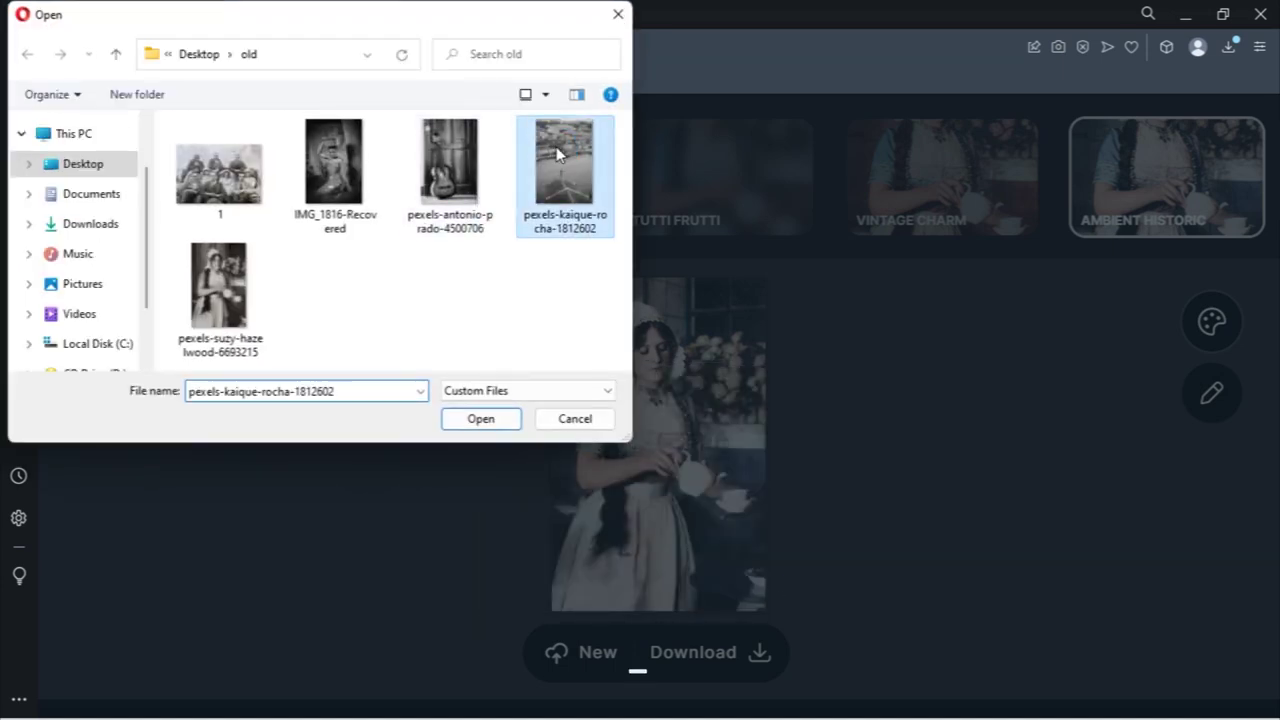
pyautogui.click(510, 420)
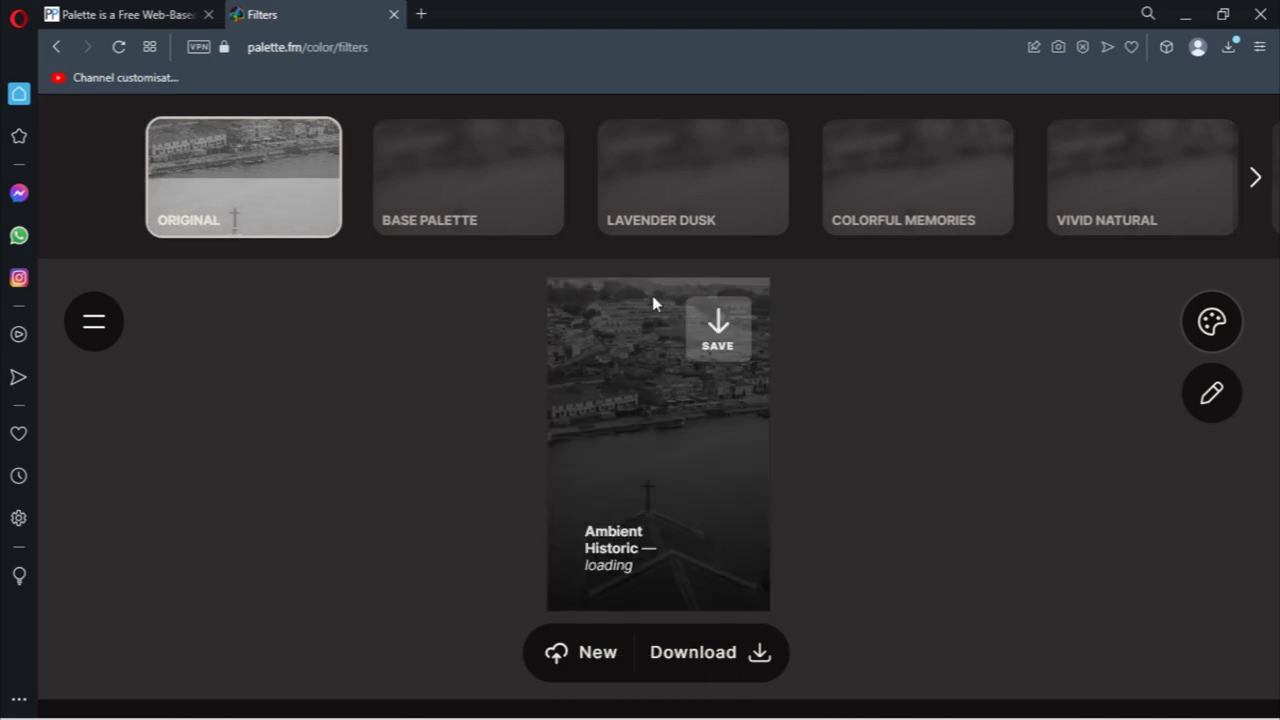
pyautogui.click(952, 190)
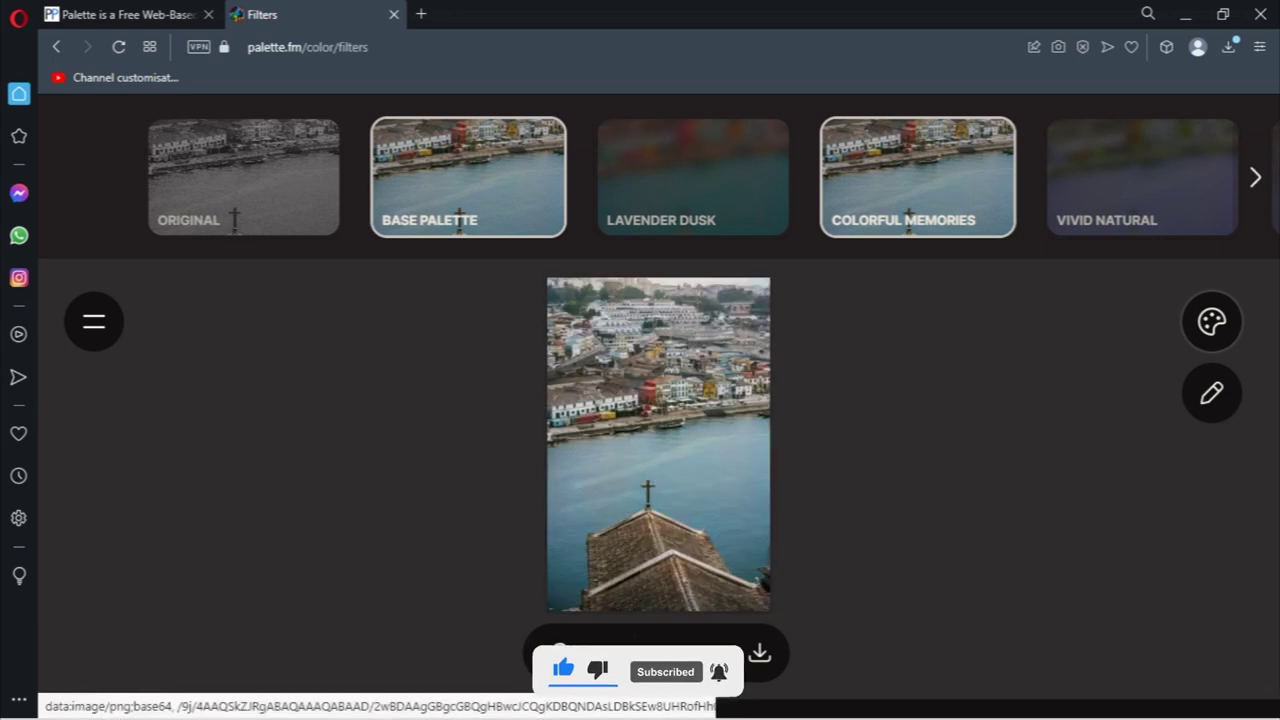
# Download the Colorful Memories harbour photo and open kQ0bx_please_credit[palette.fm] (2).png from Downloads.
pyautogui.click(758, 655)
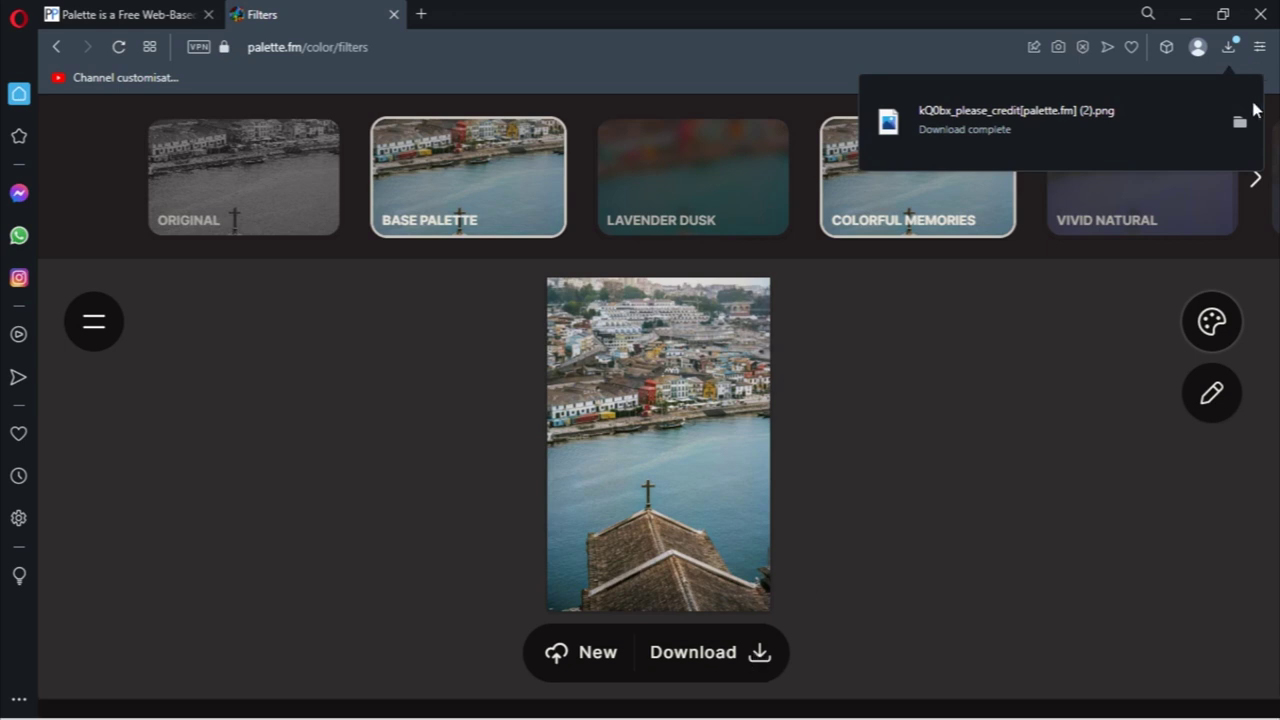
pyautogui.click(1240, 121)
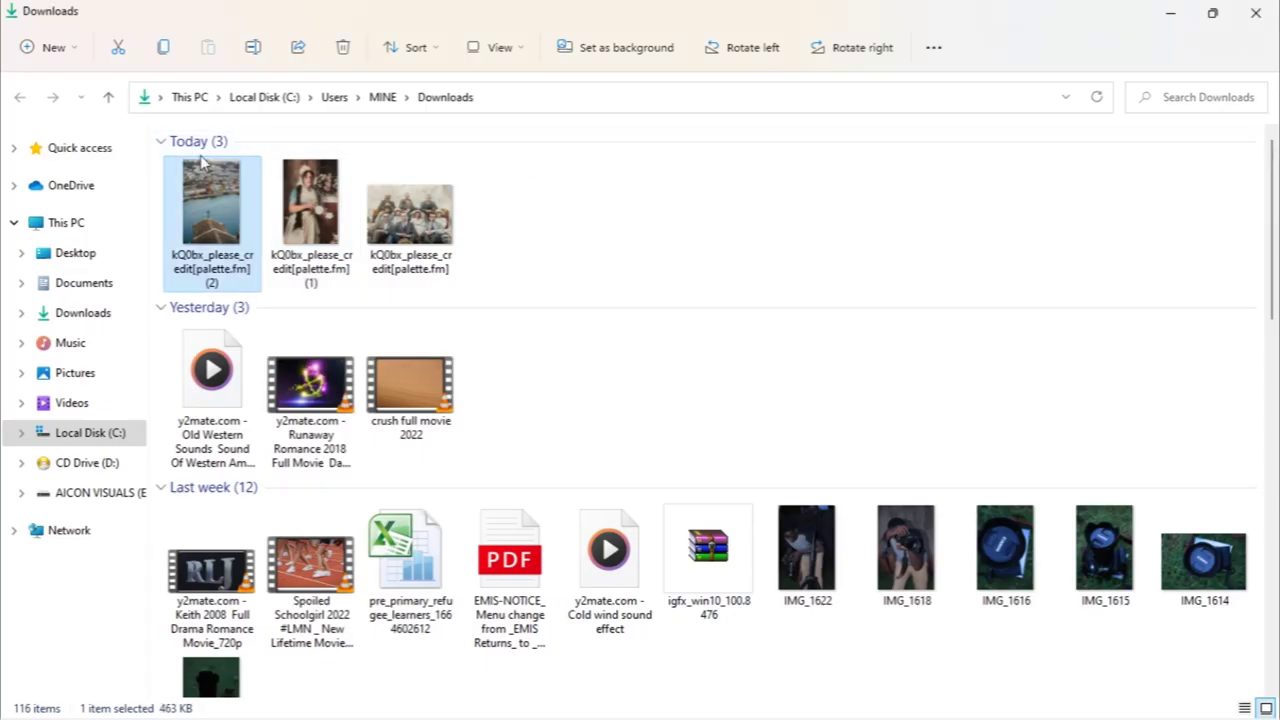
pyautogui.rightClick(243, 222)
pyautogui.click(313, 280)
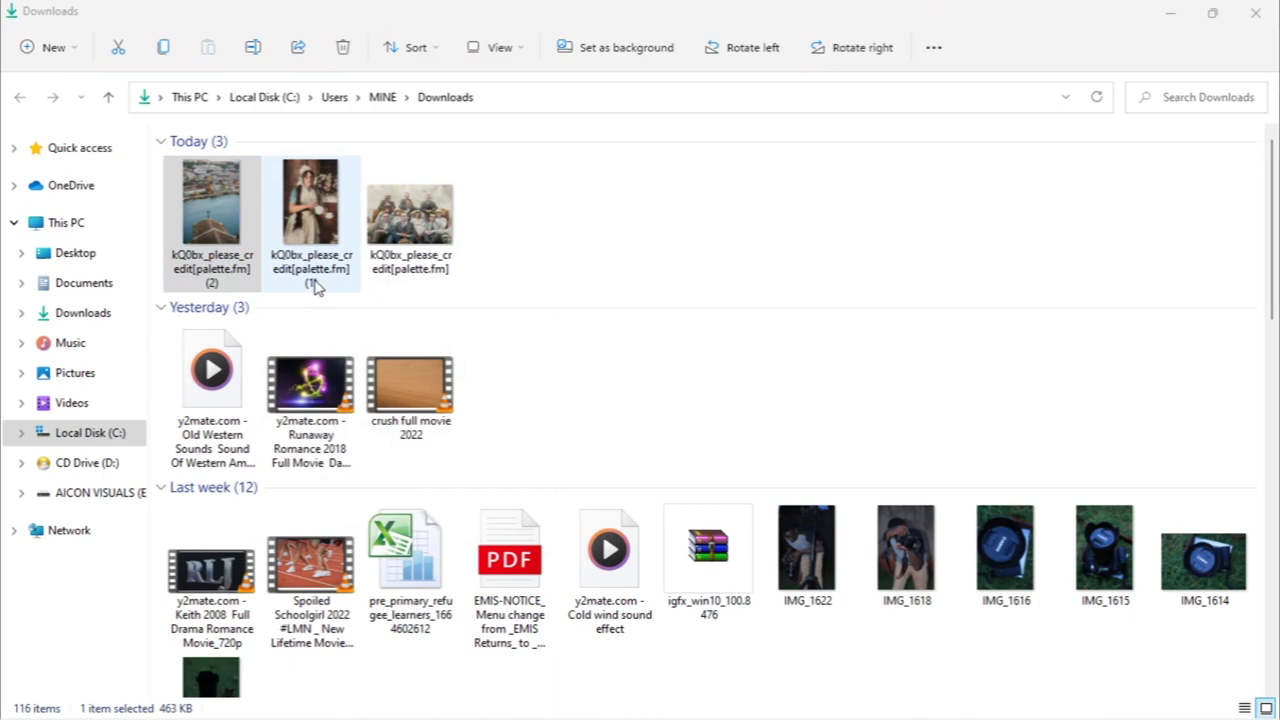